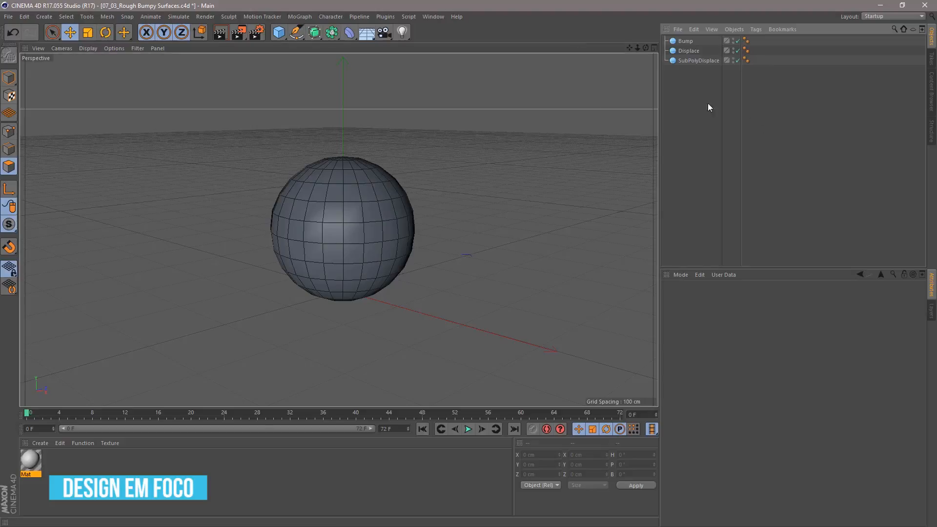
Examine the Bump, Displace and SubPolyDisplace spheres and their object properties.
{"action": "left_click", "coordinate": [687, 48]}
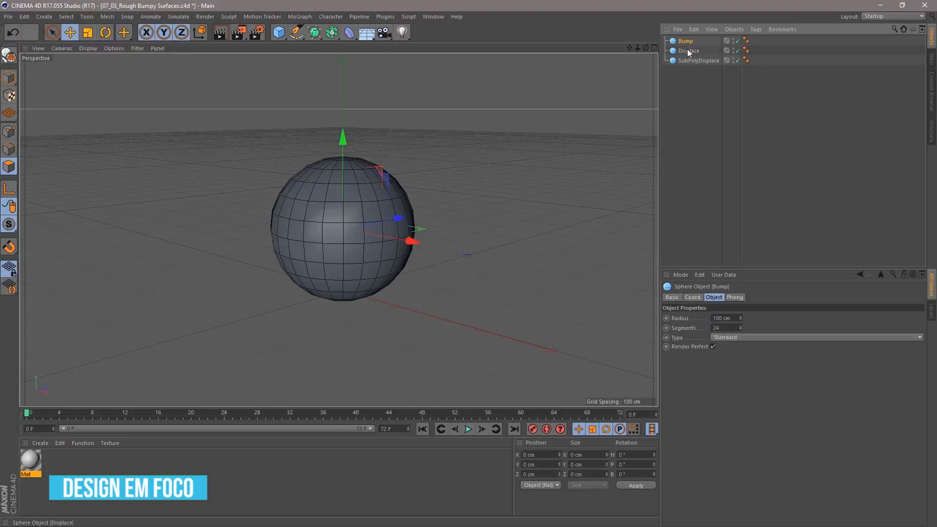
{"action": "left_click", "coordinate": [688, 61]}
{"action": "left_click", "coordinate": [690, 47]}
{"action": "left_click", "coordinate": [690, 42]}
{"action": "left_click", "coordinate": [692, 50]}
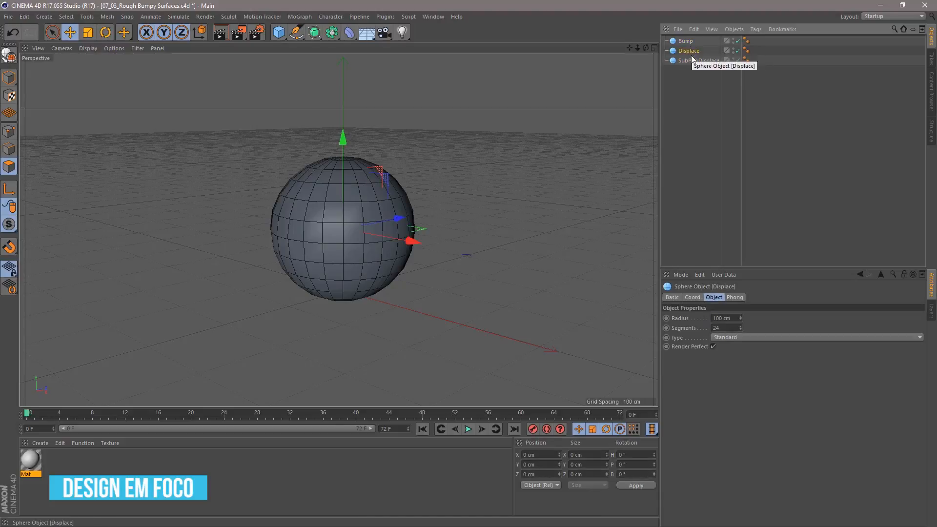
{"action": "left_click", "coordinate": [691, 57]}
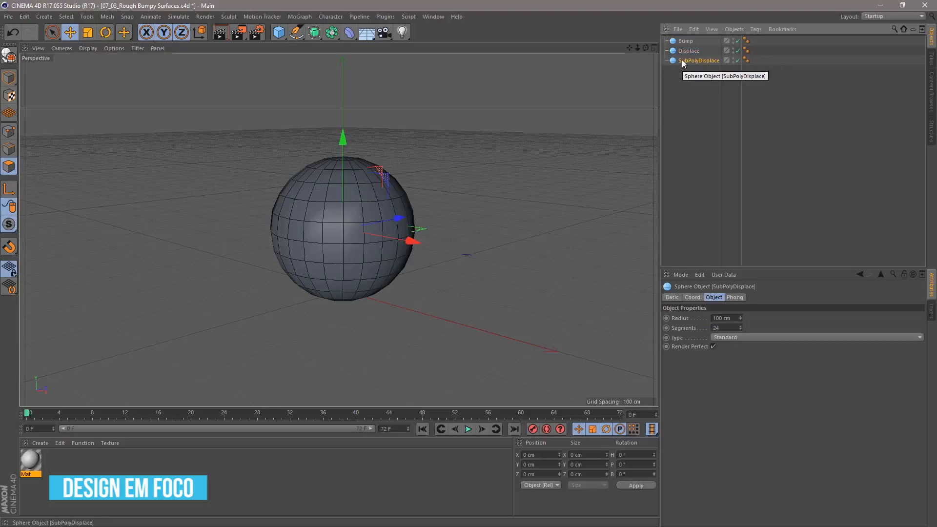
{"action": "left_click", "coordinate": [688, 51]}
{"action": "left_click", "coordinate": [688, 41]}
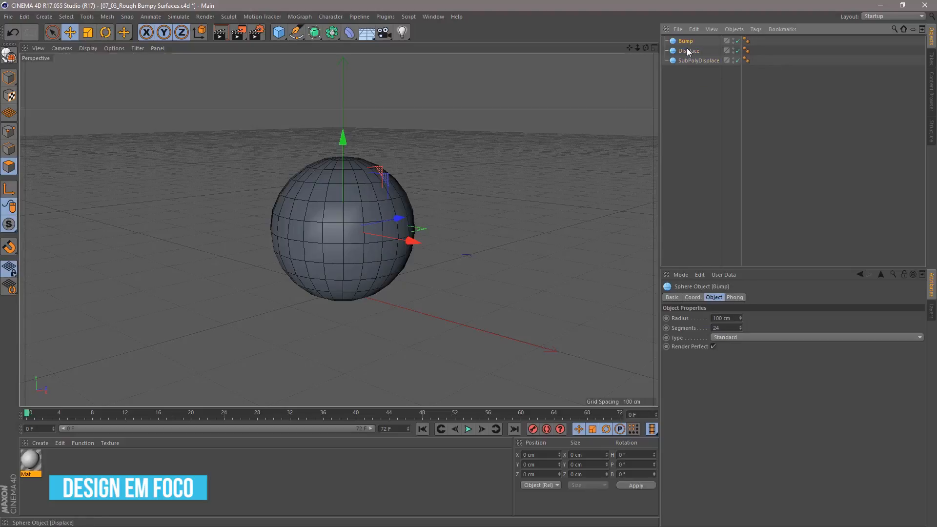
Disable the Displace and SubPolyDisplace spheres and keep only the Bump sphere active and selected.
{"action": "left_click", "coordinate": [688, 51]}
{"action": "left_click", "coordinate": [690, 60]}
{"action": "left_click", "coordinate": [684, 42]}
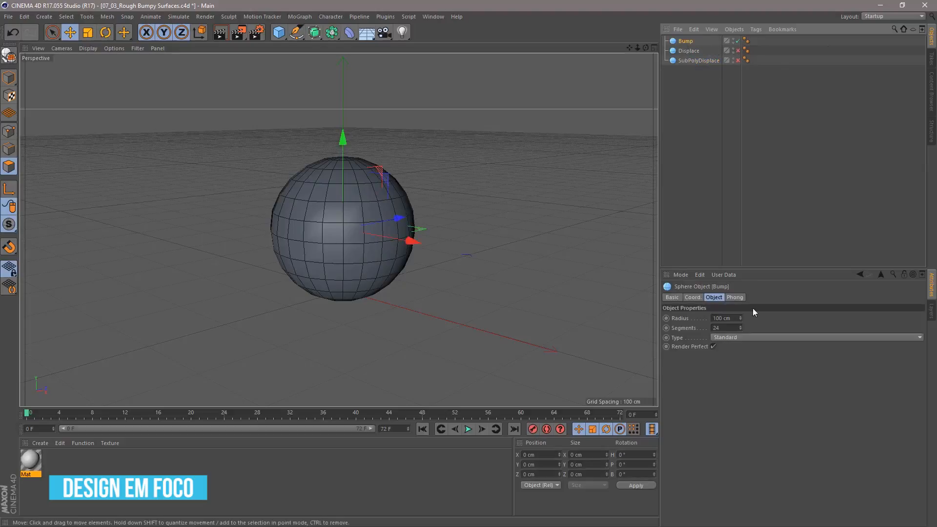
Set the Mat material's colour to green with hue 117°, saturation 97% and value 80%.
{"action": "left_click", "coordinate": [27, 466]}
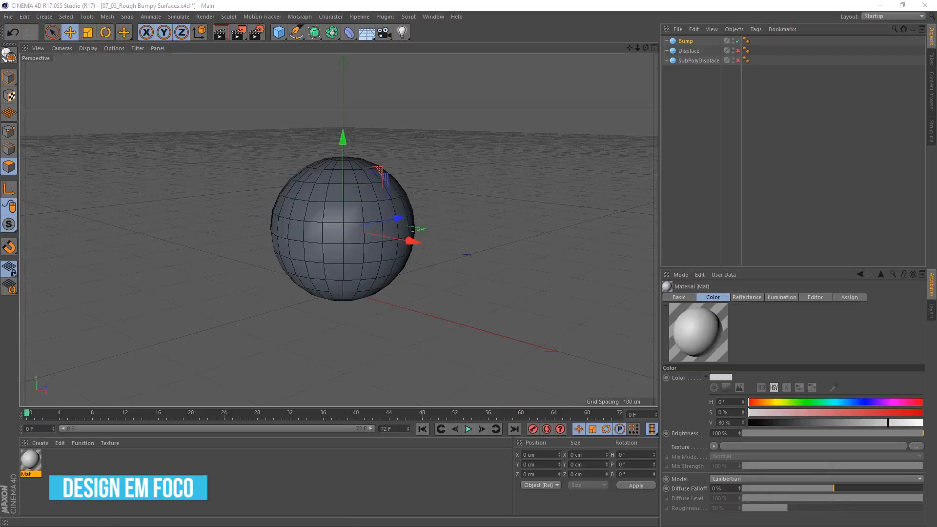
{"action": "left_click_drag", "start_coordinate": [746, 28], "coordinate": [605, 82]}
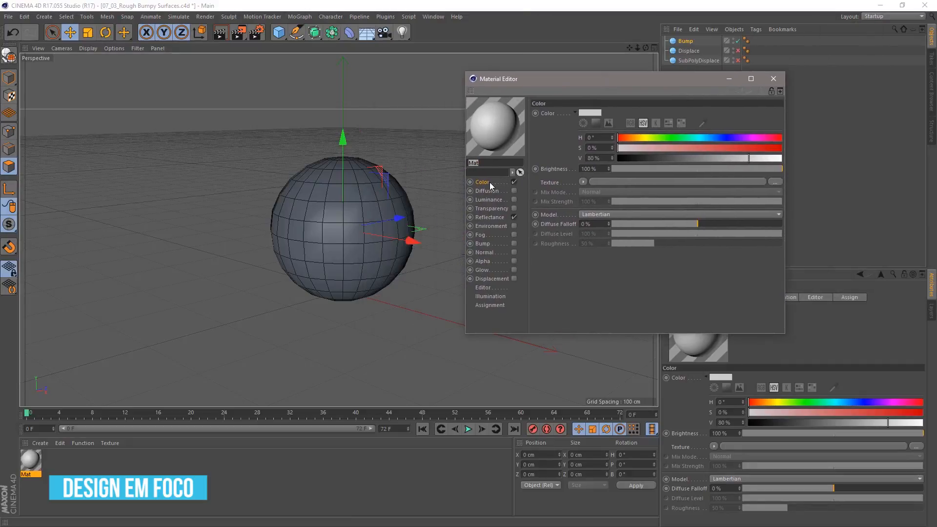
{"action": "left_click", "coordinate": [589, 114]}
{"action": "left_click_drag", "start_coordinate": [590, 113], "coordinate": [652, 124]}
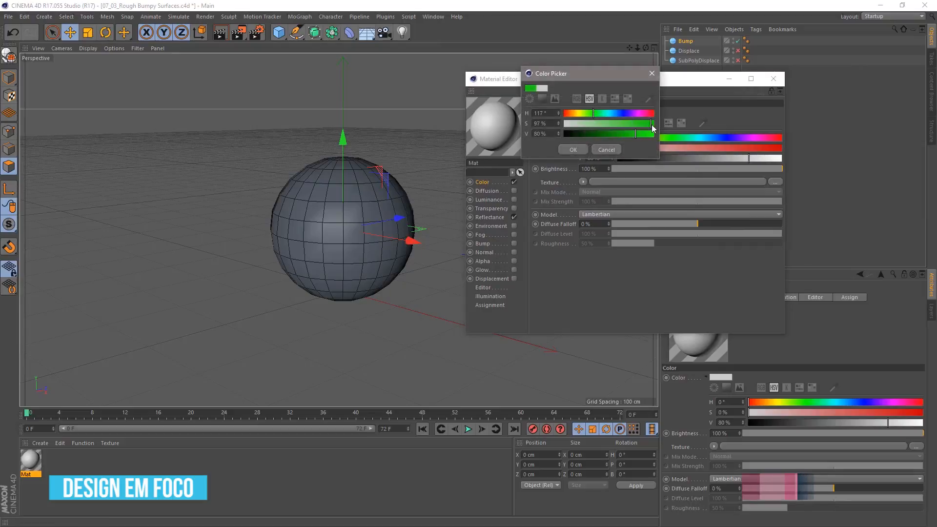
{"action": "left_click", "coordinate": [572, 148]}
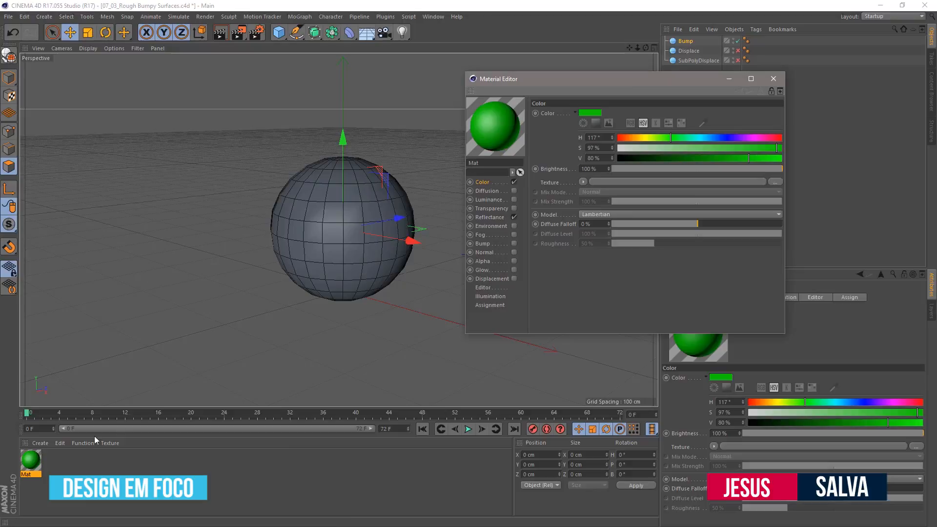
Apply the green material to the Bump sphere and soften its colour to 51% saturation and 69% value.
{"action": "left_click_drag", "start_coordinate": [26, 469], "coordinate": [705, 45]}
{"action": "left_click_drag", "start_coordinate": [622, 78], "coordinate": [596, 159]}
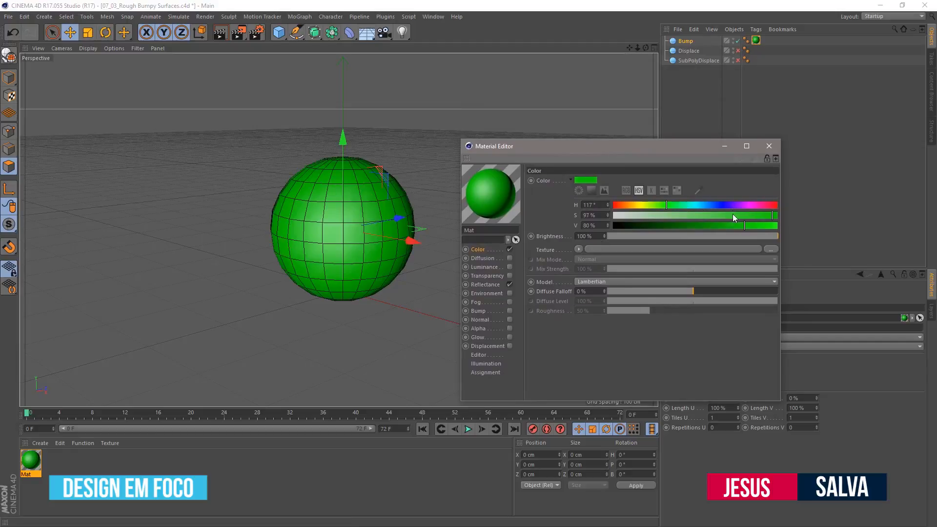
{"action": "mouse_move", "coordinate": [733, 214]}
{"action": "left_mouse_down"}
{"action": "mouse_move", "coordinate": [695, 218]}
{"action": "mouse_move", "coordinate": [726, 227]}
{"action": "left_mouse_up"}
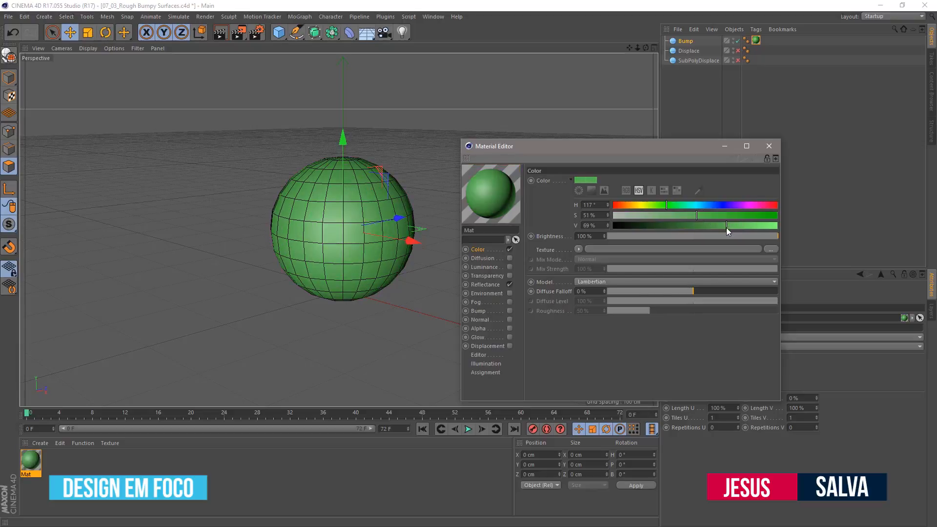
Enable the material's Bump channel and load a Noise shader as its texture.
{"action": "left_click", "coordinate": [477, 311]}
{"action": "left_click", "coordinate": [510, 310]}
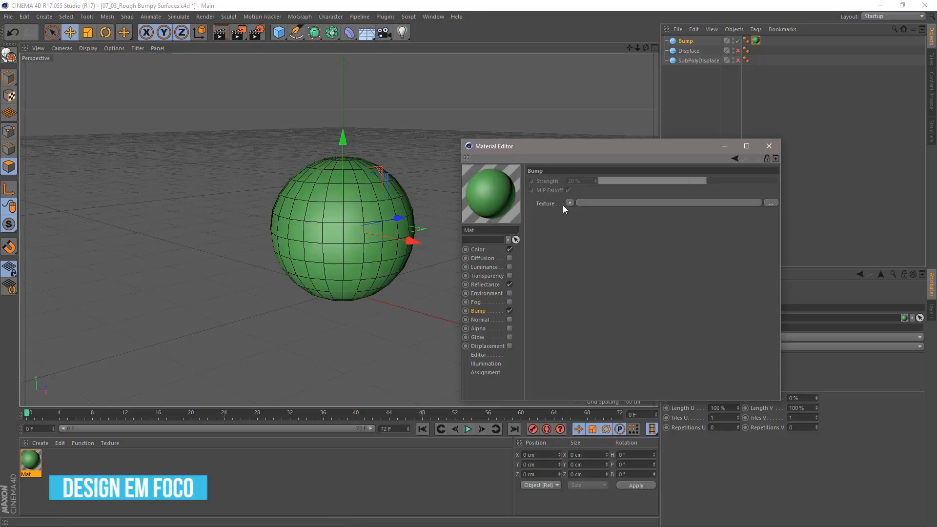
{"action": "left_click", "coordinate": [582, 204]}
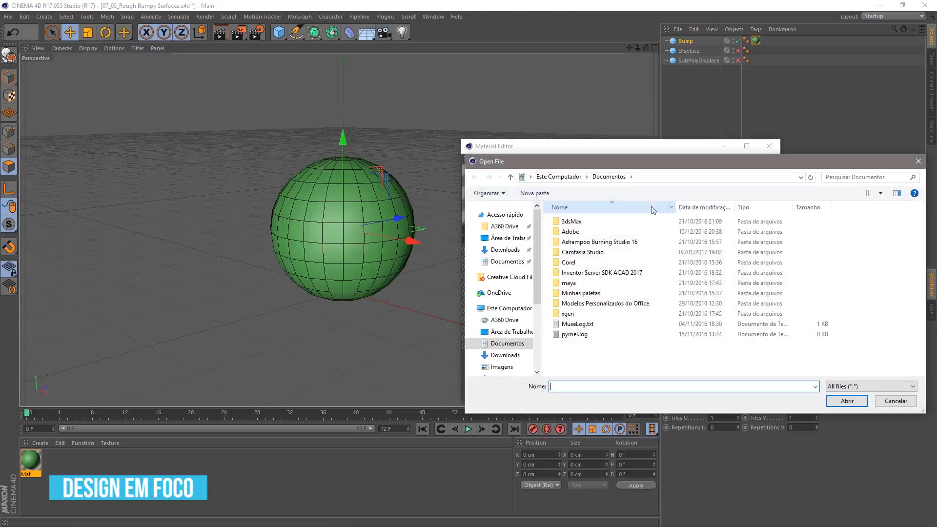
{"action": "left_click", "coordinate": [918, 161]}
{"action": "left_click", "coordinate": [569, 203]}
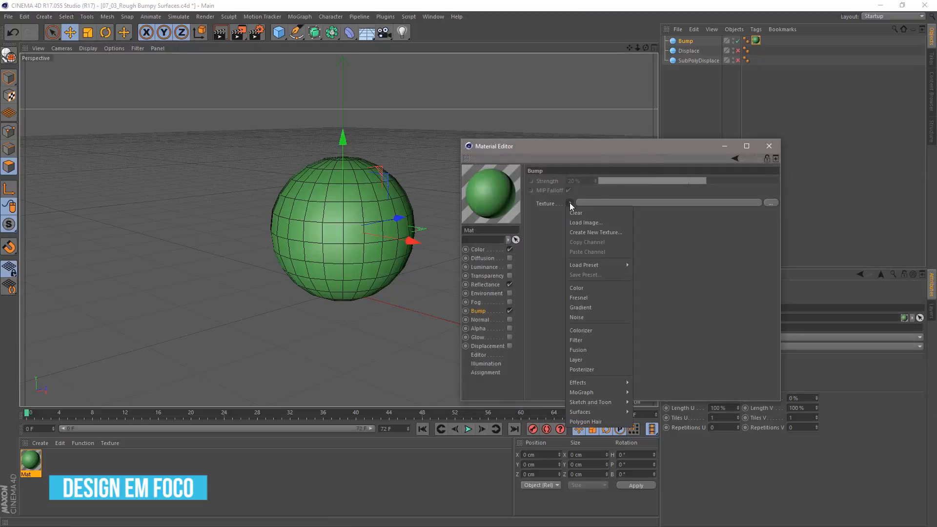
{"action": "left_click", "coordinate": [585, 318]}
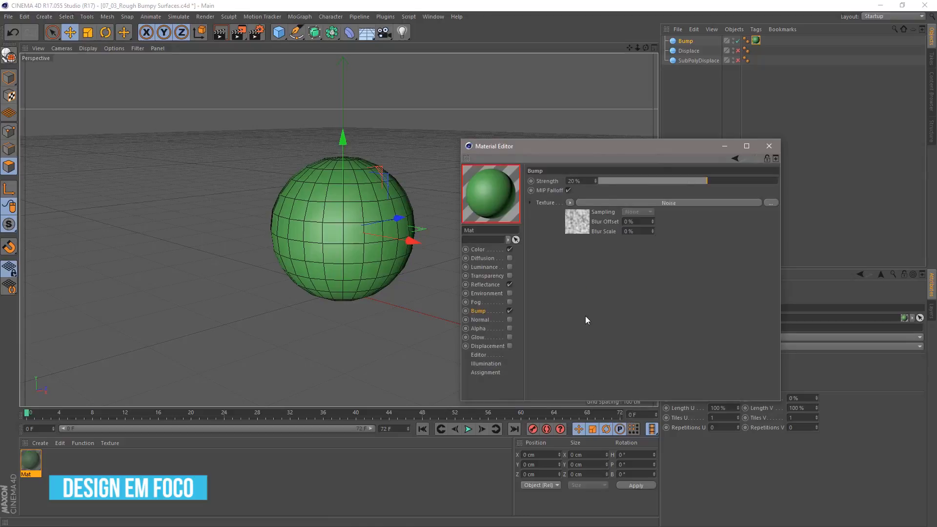
Show the material preview in its own enlarged window and place it clear of the Material Editor.
{"action": "right_click", "coordinate": [493, 184]}
{"action": "left_click", "coordinate": [508, 178]}
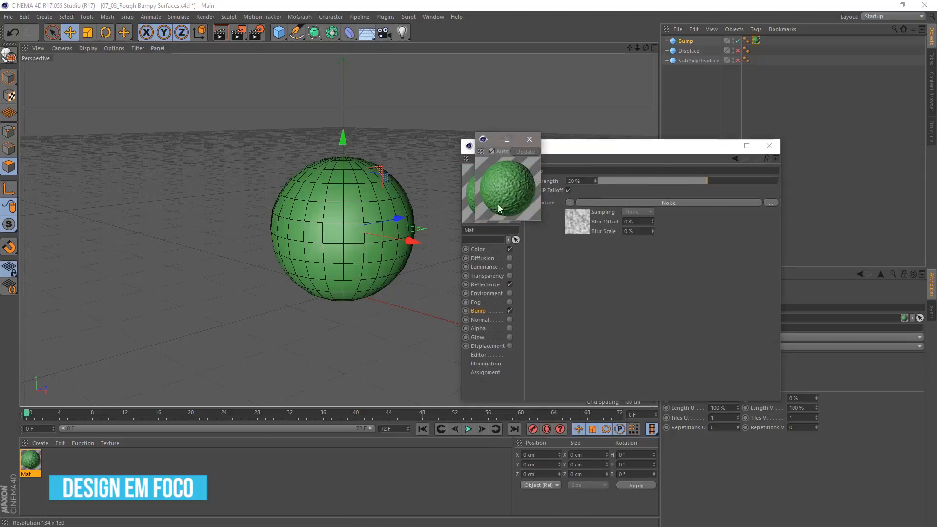
{"action": "left_click_drag", "start_coordinate": [539, 224], "coordinate": [755, 396]}
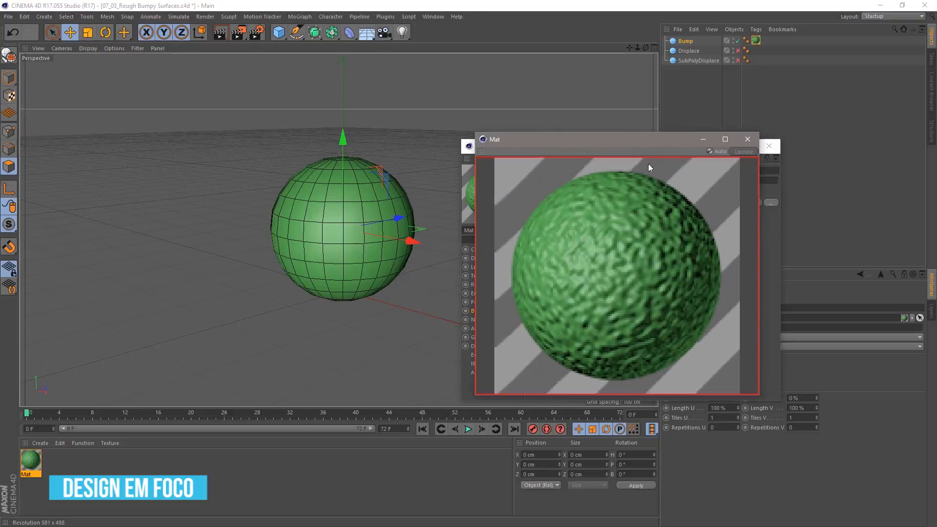
{"action": "left_click_drag", "start_coordinate": [640, 142], "coordinate": [181, 41]}
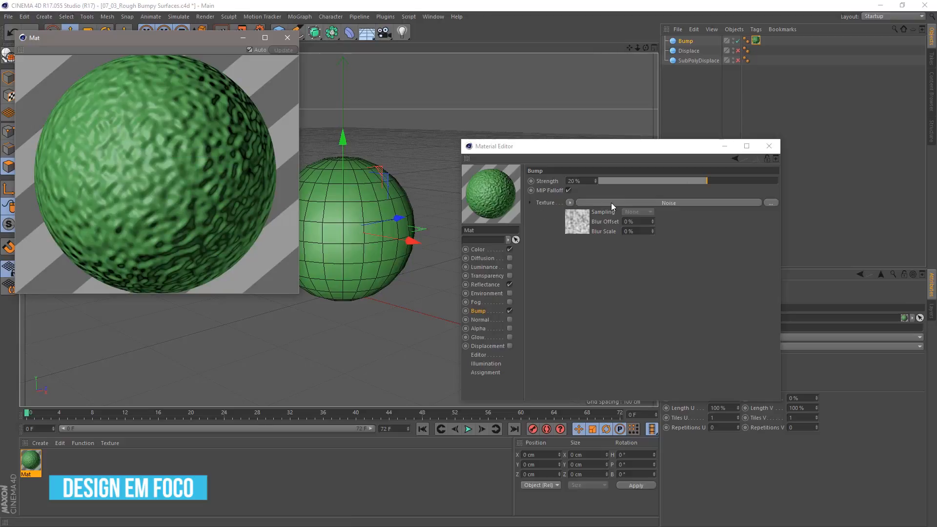
Open the bump texture's Noise shader properties and set the noise type to Pezo.
{"action": "left_click", "coordinate": [576, 220]}
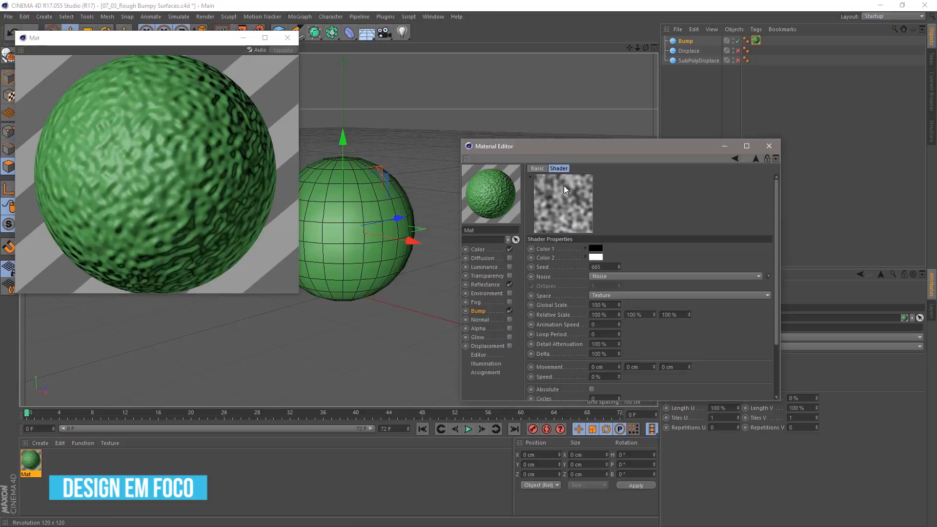
{"action": "left_click", "coordinate": [477, 310]}
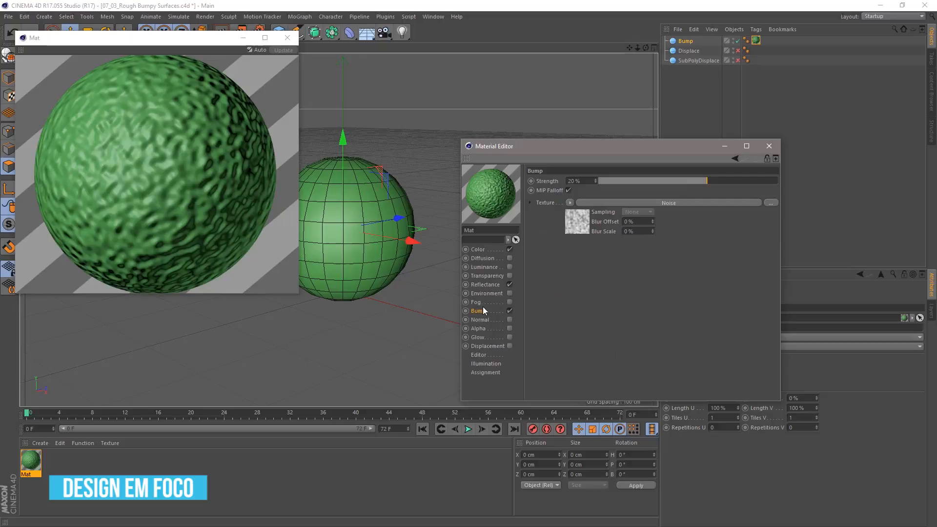
{"action": "left_click", "coordinate": [581, 221]}
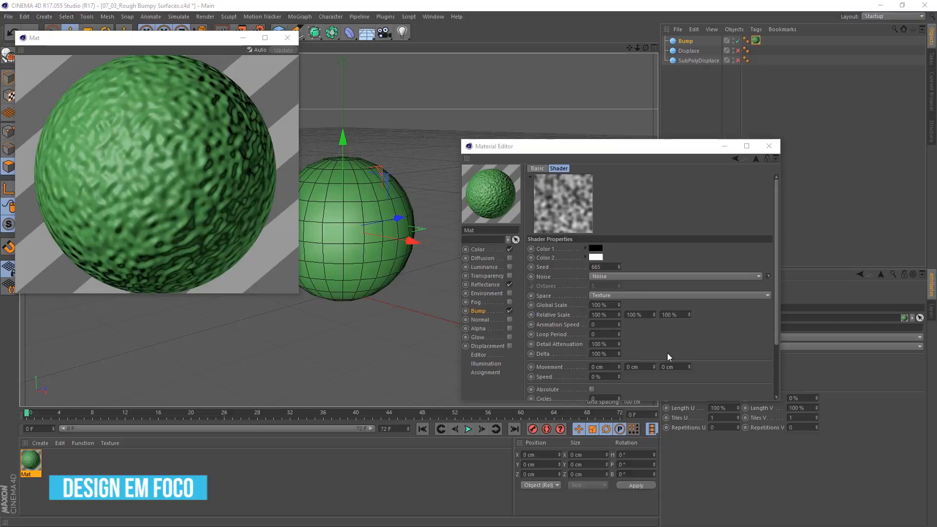
{"action": "left_click", "coordinate": [607, 277]}
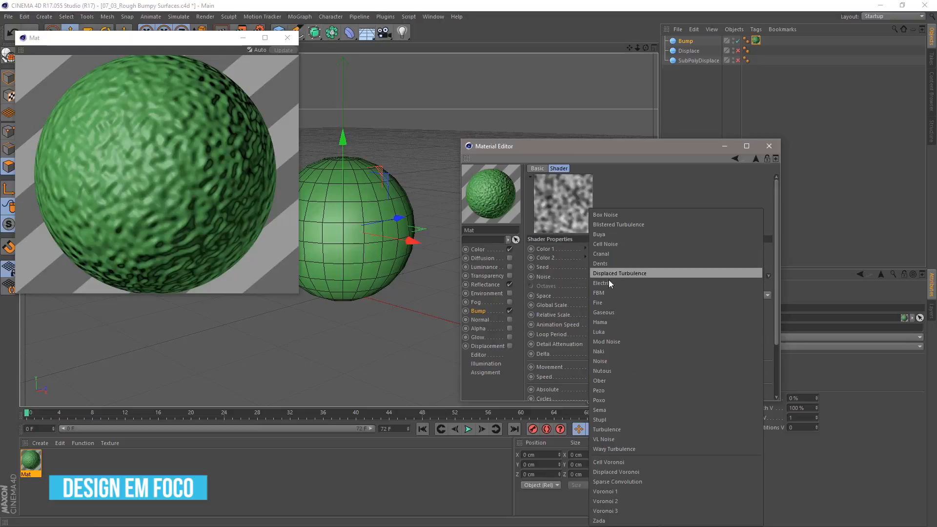
{"action": "left_click", "coordinate": [610, 391]}
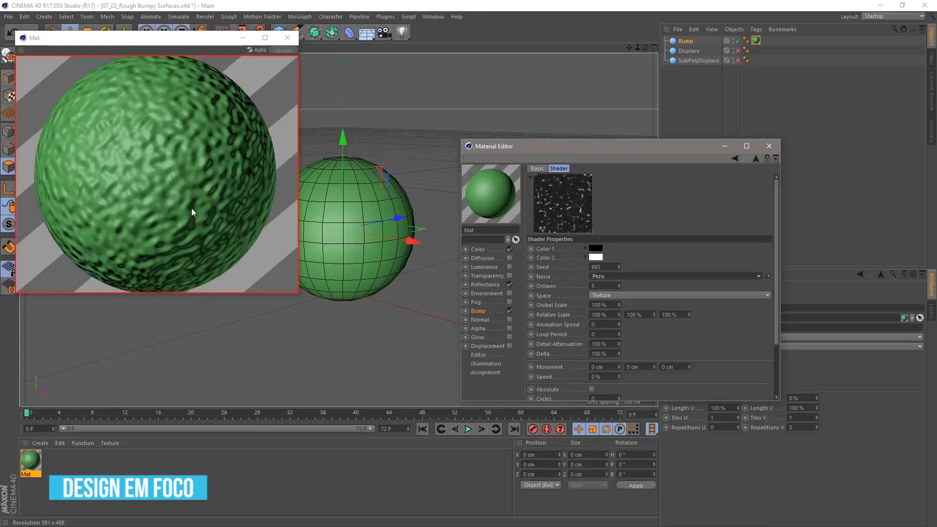
Try the Electric noise type for the bump shader.
{"action": "left_click", "coordinate": [617, 295]}
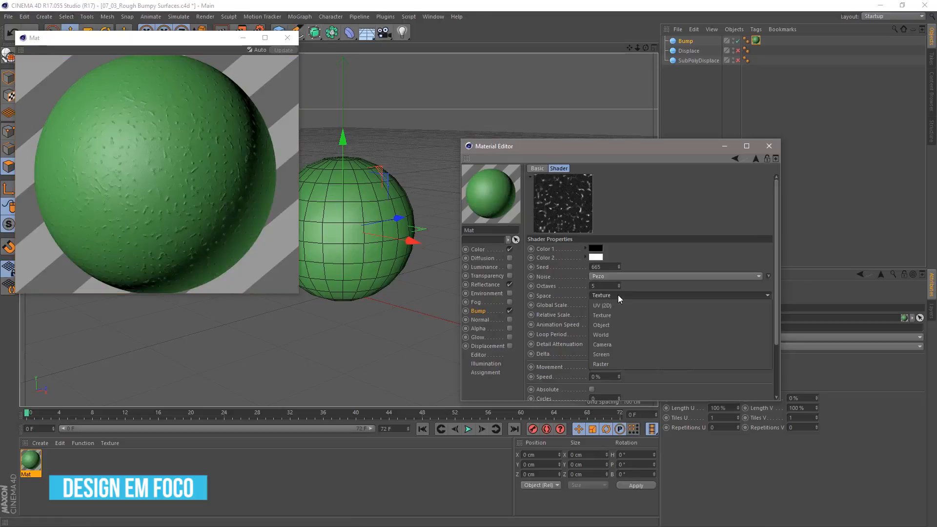
{"action": "left_click", "coordinate": [612, 277]}
{"action": "left_click", "coordinate": [612, 277]}
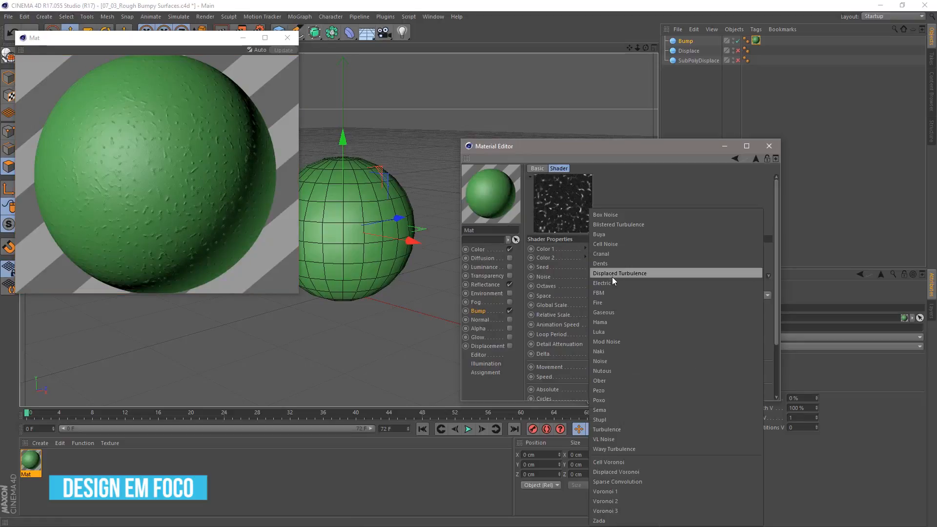
{"action": "left_click", "coordinate": [602, 283]}
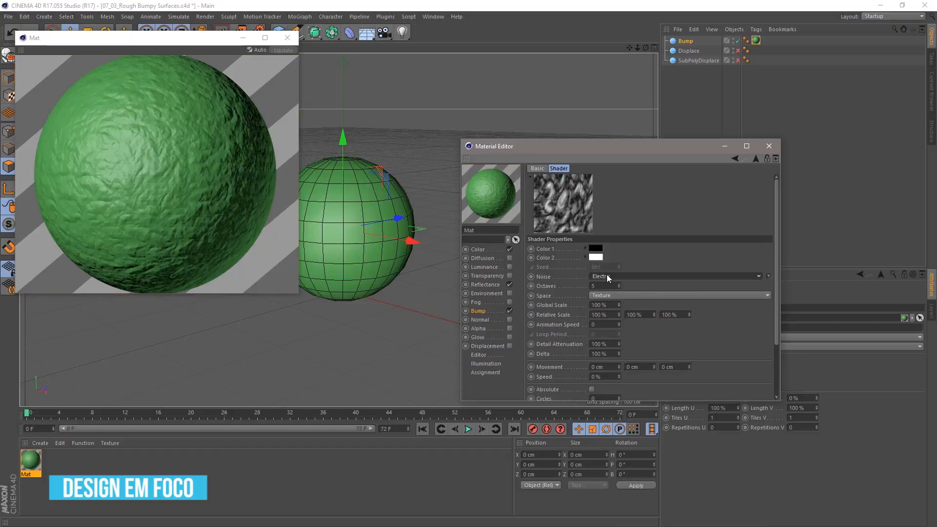
Set the bump shader's noise type to Luka and close the material preview and Material Editor.
{"action": "left_click", "coordinate": [608, 276]}
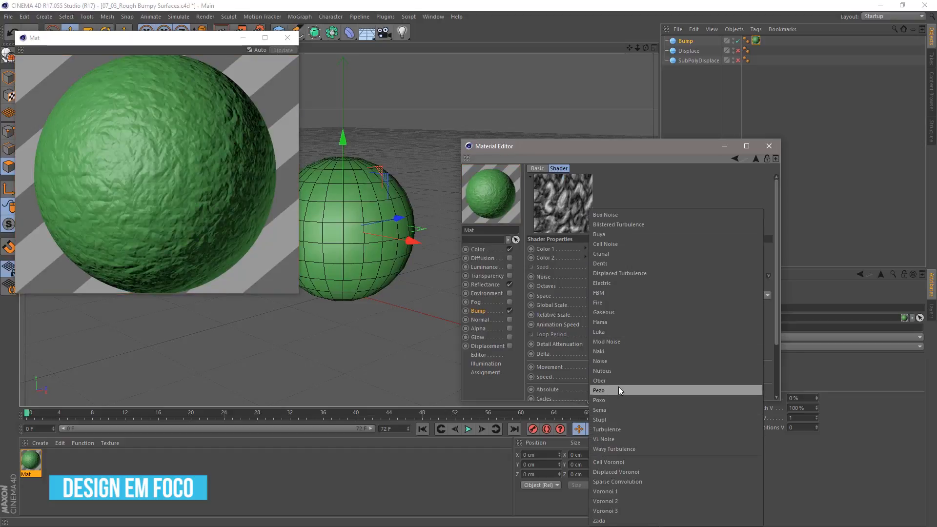
{"action": "left_click", "coordinate": [616, 335]}
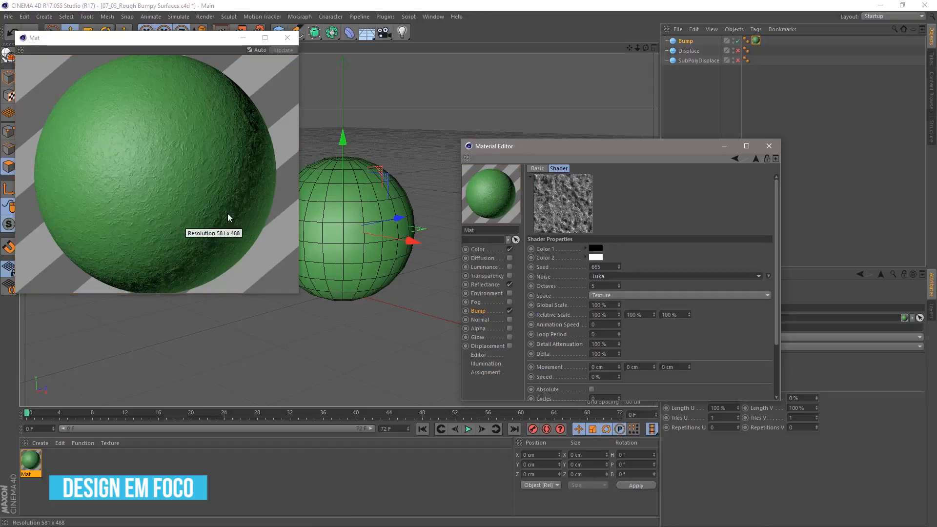
{"action": "left_click", "coordinate": [281, 43]}
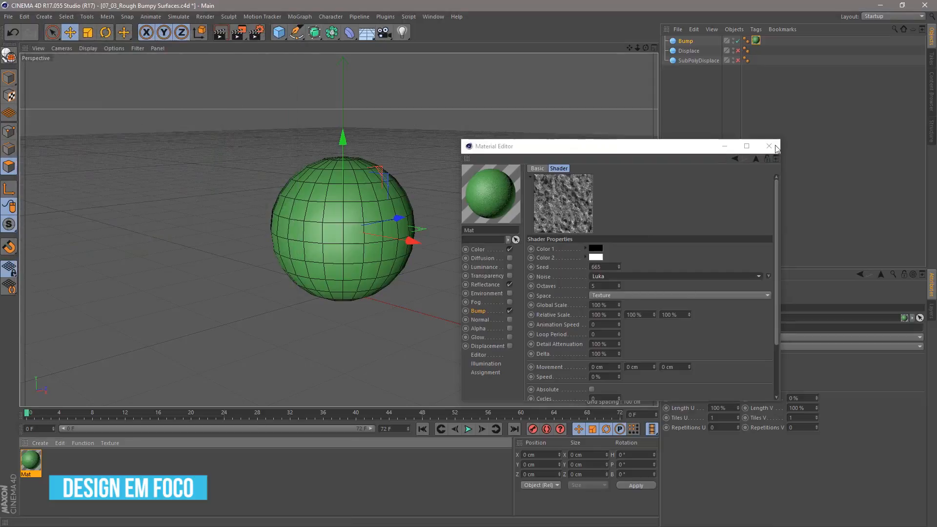
{"action": "left_click", "coordinate": [769, 146]}
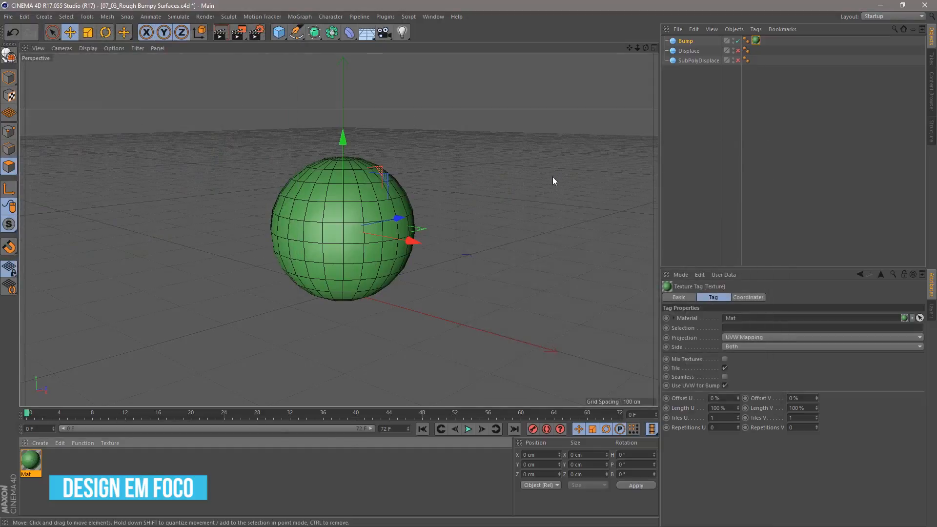
Render the Bump sphere in the viewport, first from the current view and again in close-up, to check the surface relief.
{"action": "left_click", "coordinate": [225, 36]}
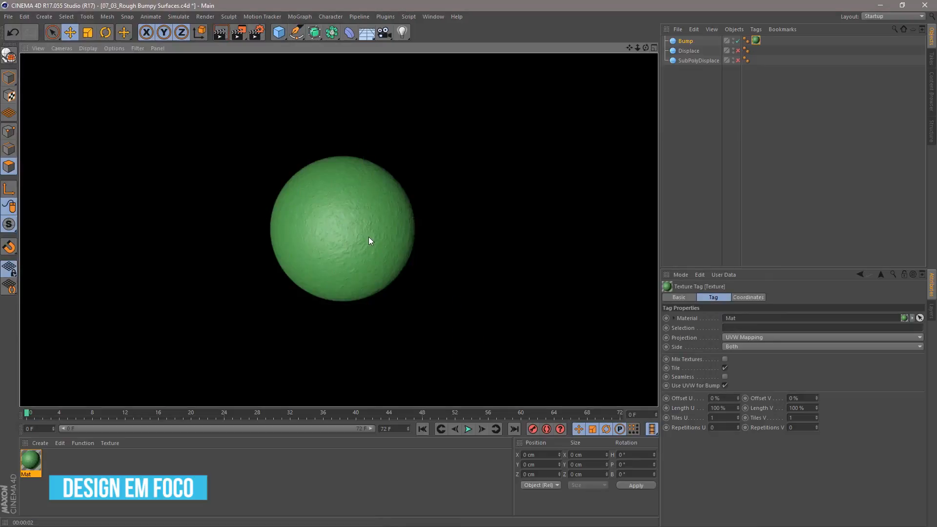
{"action": "left_click", "coordinate": [338, 253]}
{"action": "scroll", "coordinate": [339, 253], "scroll_direction": "up", "scroll_amount": 5}
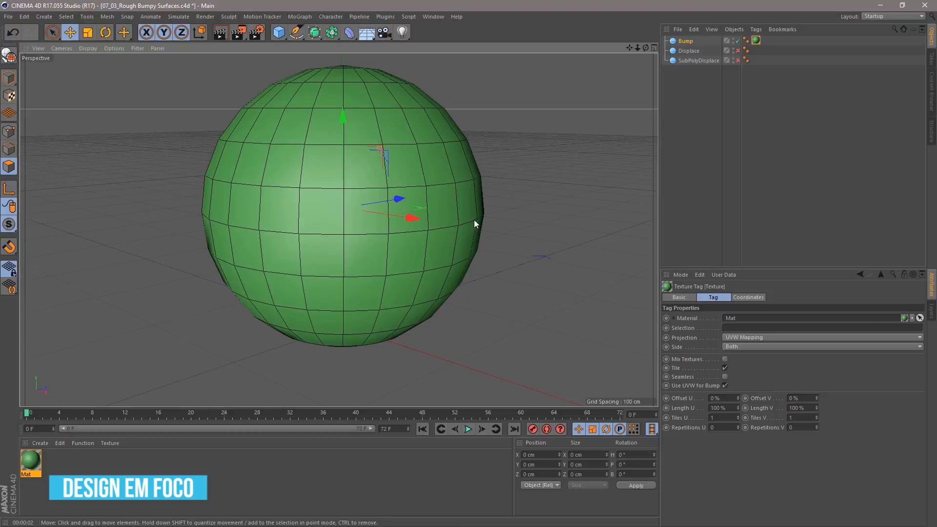
{"action": "middle_click_drag", "start_coordinate": [476, 224], "coordinate": [476, 265], "text": "alt"}
{"action": "left_click", "coordinate": [219, 33]}
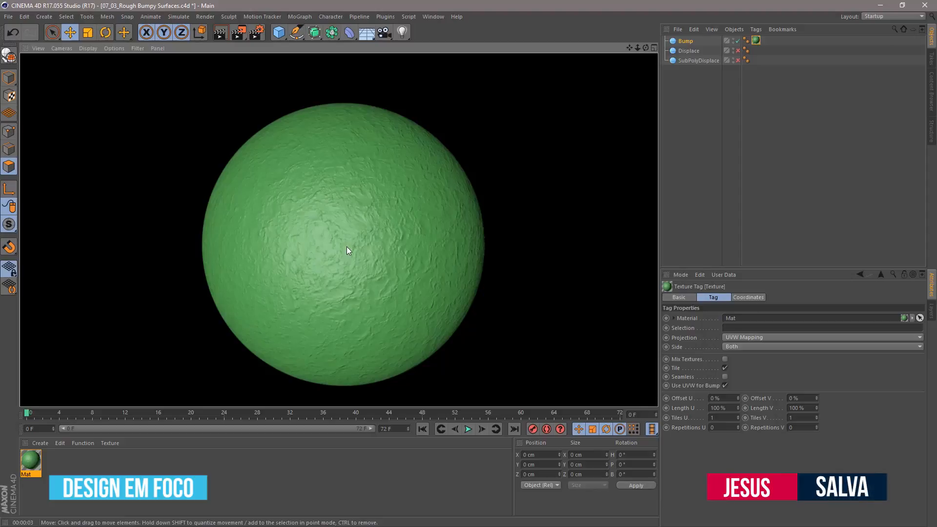
{"action": "left_click", "coordinate": [273, 473]}
Reopen the Mat material in the Material Editor at its Bump channel and place the window beside the sphere.
{"action": "left_click", "coordinate": [31, 461]}
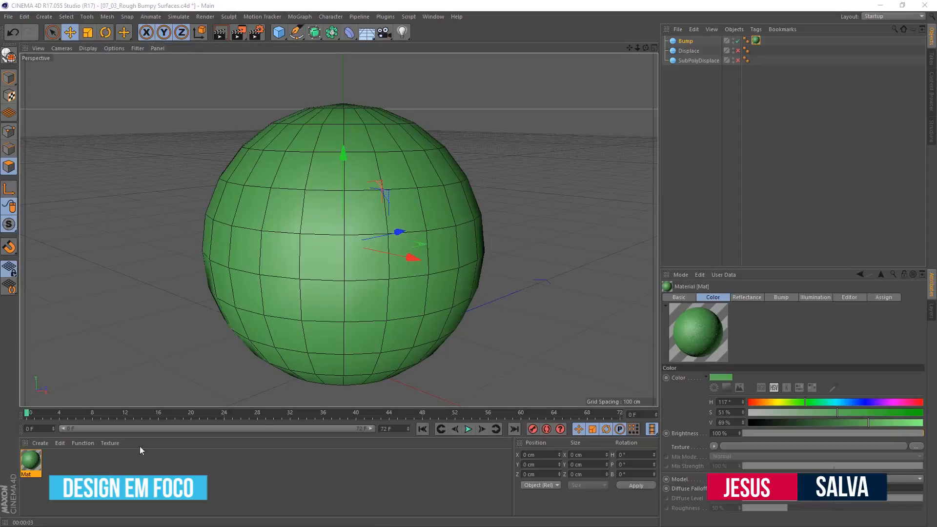
{"action": "double_click", "coordinate": [755, 40]}
{"action": "left_click_drag", "start_coordinate": [769, 41], "coordinate": [666, 101]}
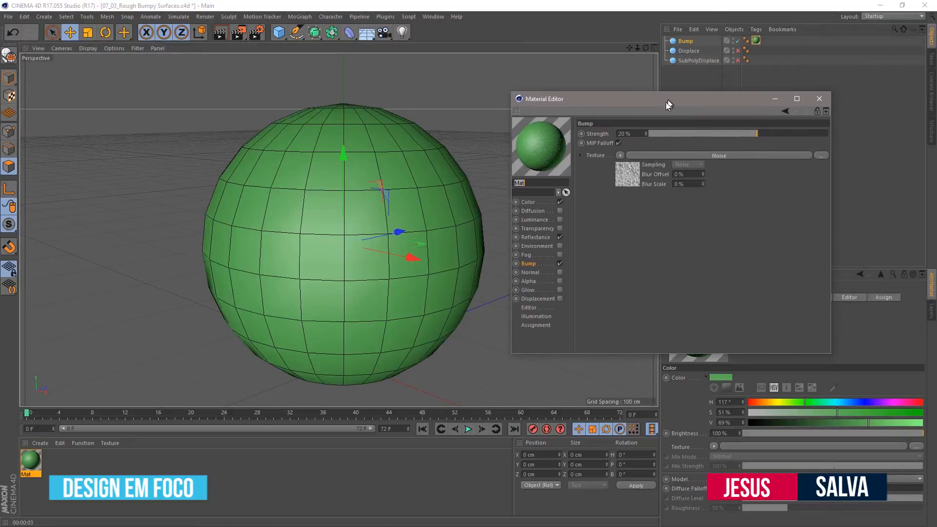
Try enabling the Mat material's Displacement channel without a texture, close the Material Editor and render the view.
{"action": "left_click", "coordinate": [538, 299]}
{"action": "left_click", "coordinate": [560, 298]}
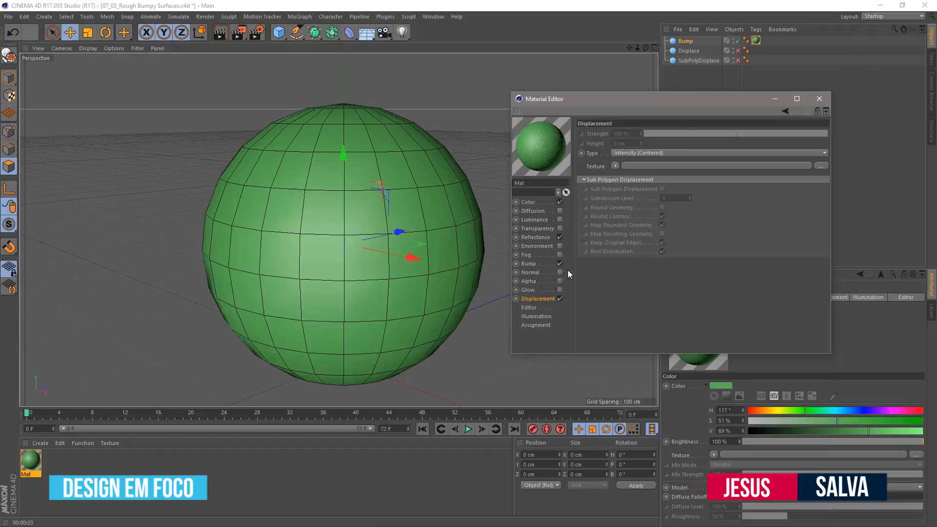
{"action": "left_click", "coordinate": [631, 150]}
{"action": "left_click", "coordinate": [608, 128]}
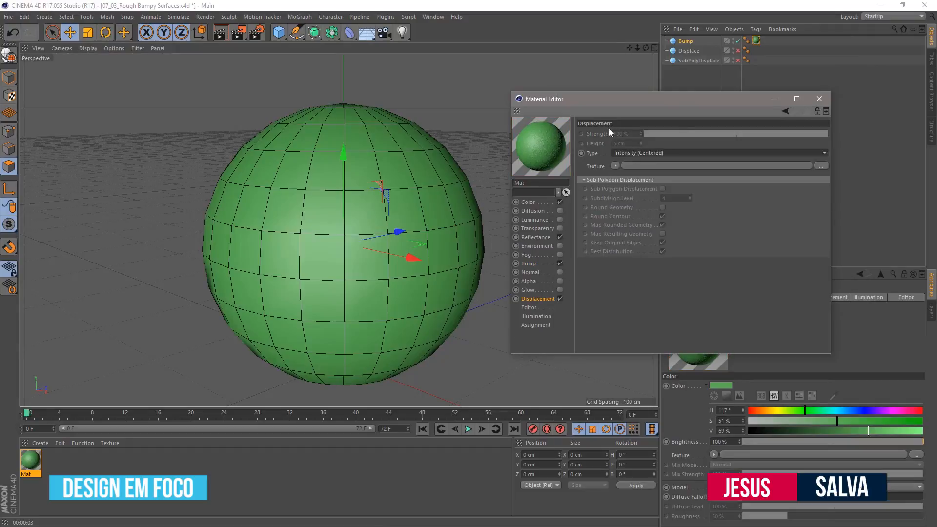
{"action": "left_click", "coordinate": [819, 99]}
{"action": "left_click", "coordinate": [217, 35]}
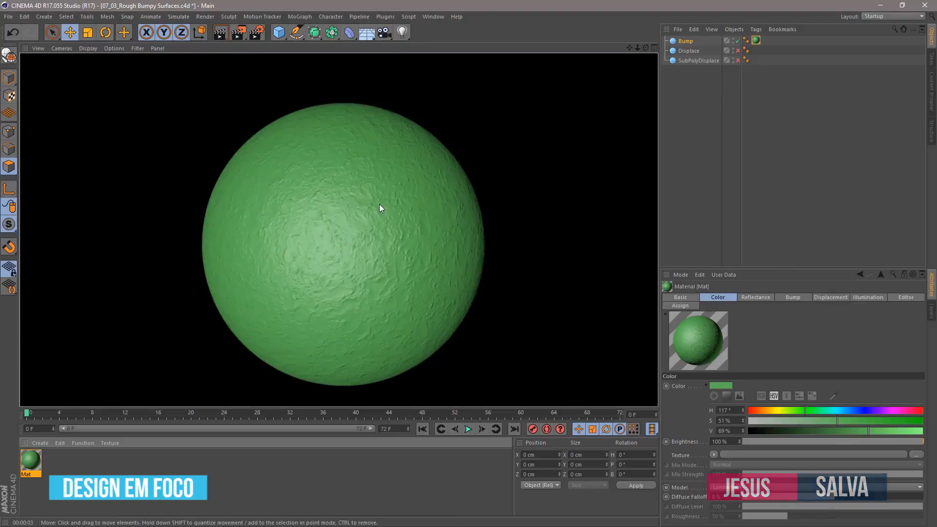
{"action": "left_click", "coordinate": [503, 331]}
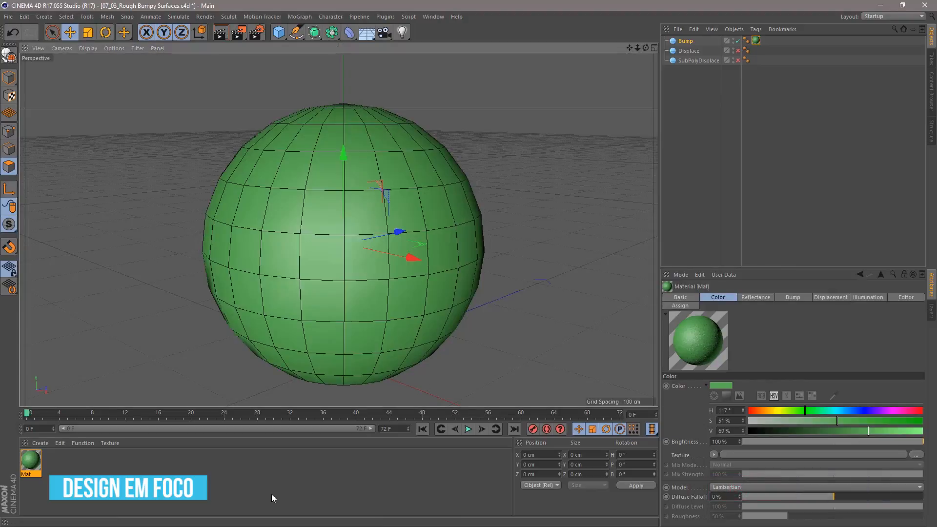
Turn off the Displacement channel of the Mat material again, close the Material Editor and render the view.
{"action": "left_click", "coordinate": [697, 51]}
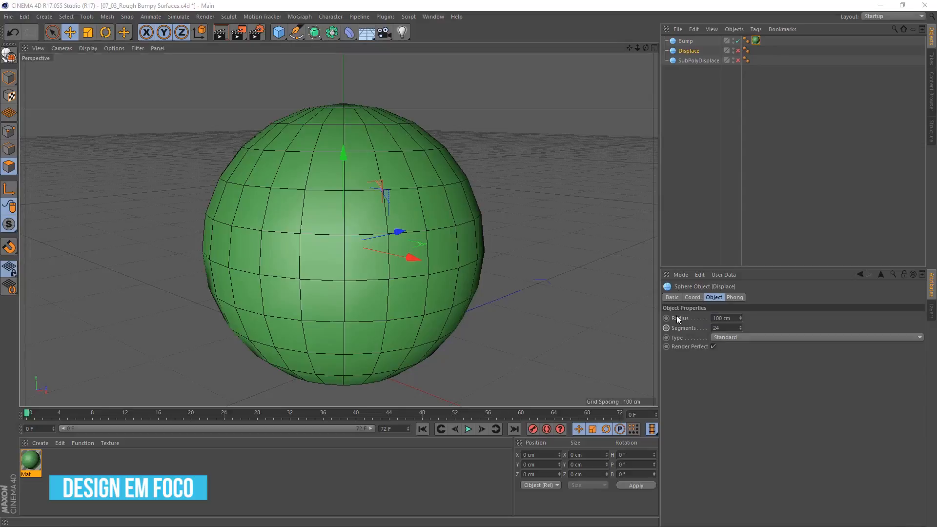
{"action": "left_click", "coordinate": [680, 251]}
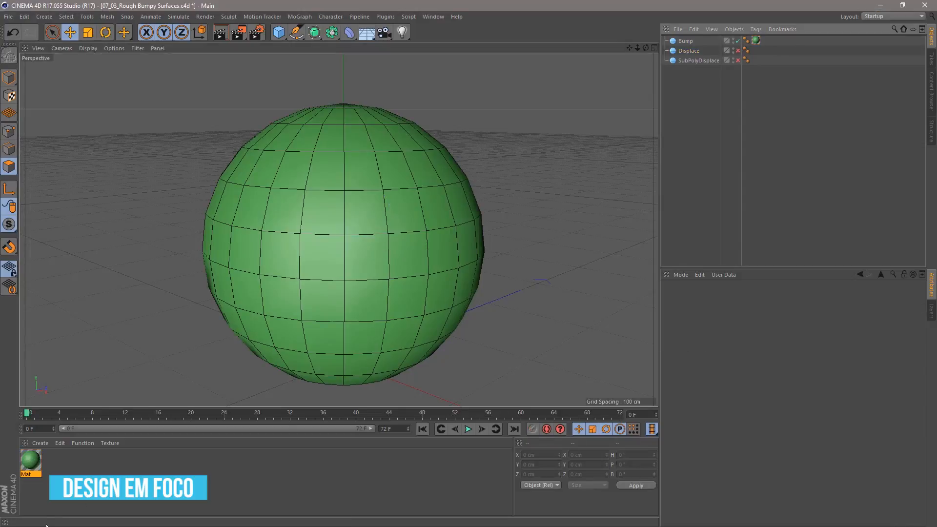
{"action": "left_click", "coordinate": [30, 464]}
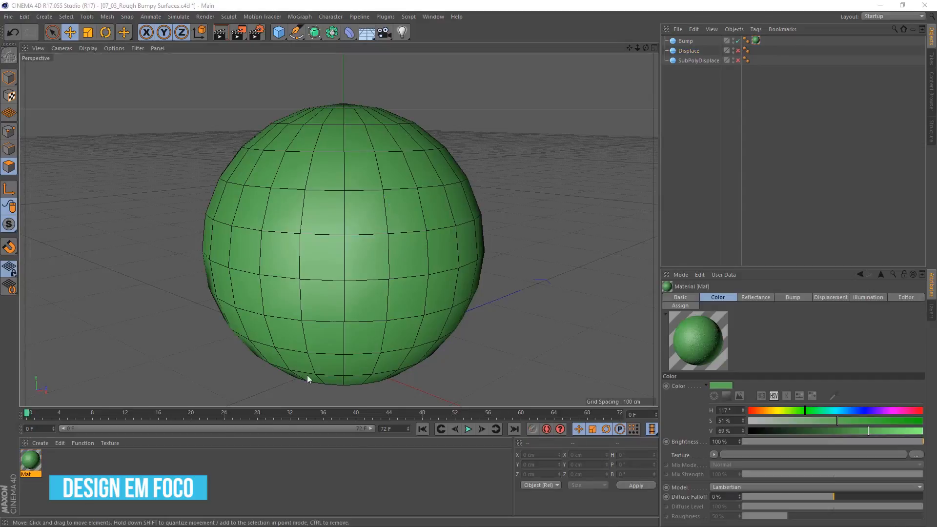
{"action": "left_click_drag", "start_coordinate": [936, 73], "coordinate": [649, 83]}
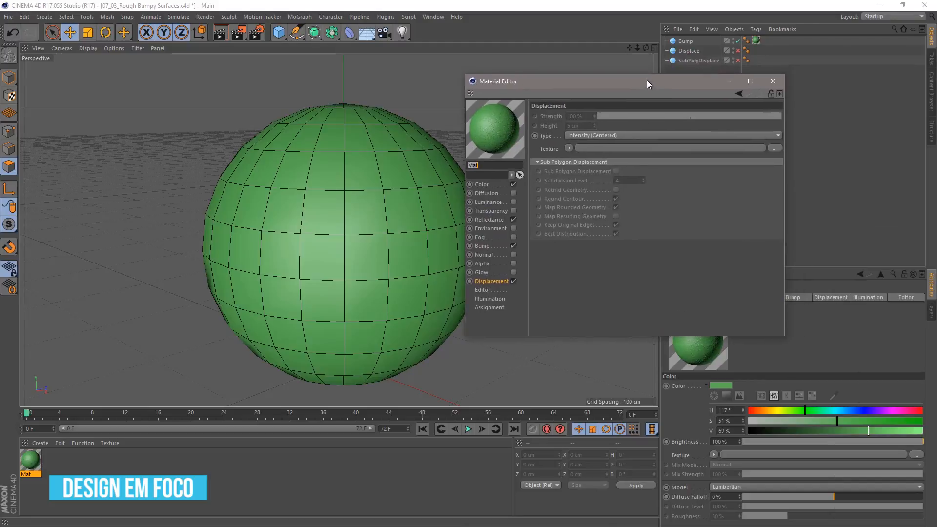
{"action": "left_click", "coordinate": [514, 282]}
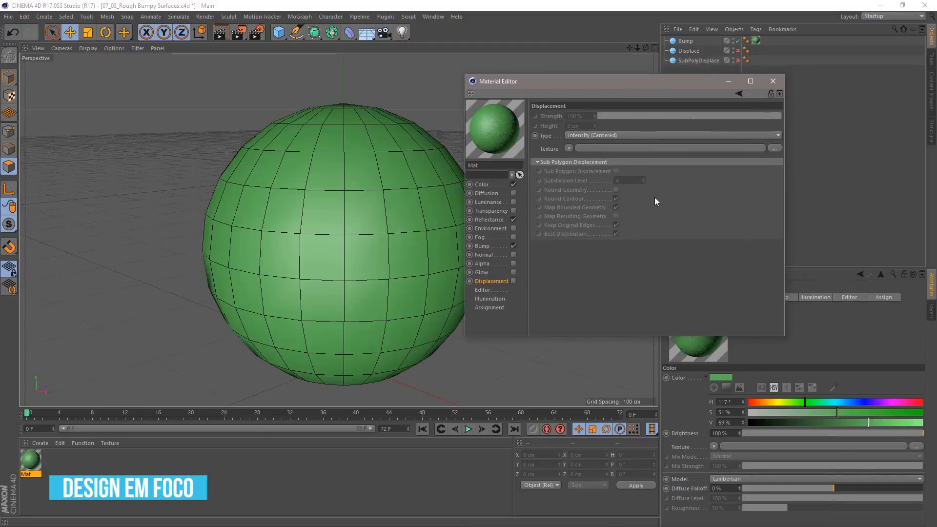
{"action": "left_click", "coordinate": [772, 82]}
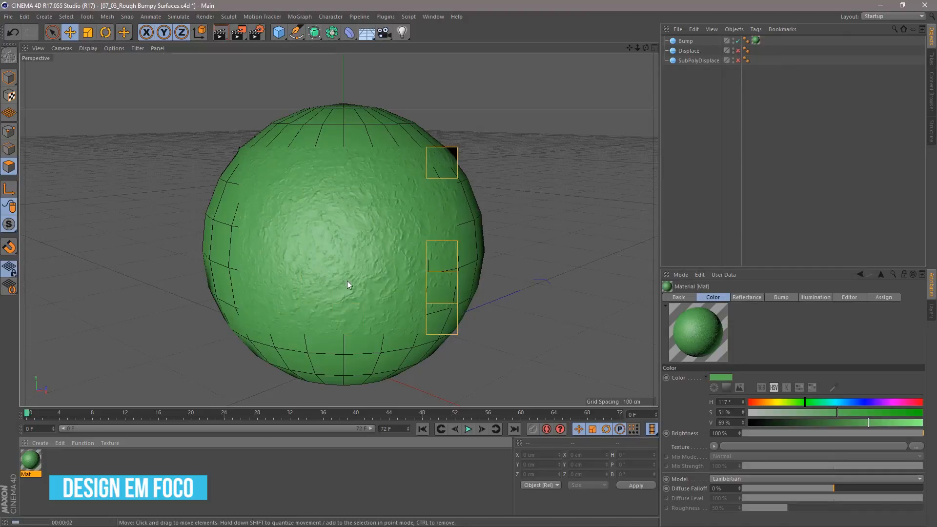
Disable the Bump sphere and enable the Displace sphere in the scene.
{"action": "left_click", "coordinate": [515, 276]}
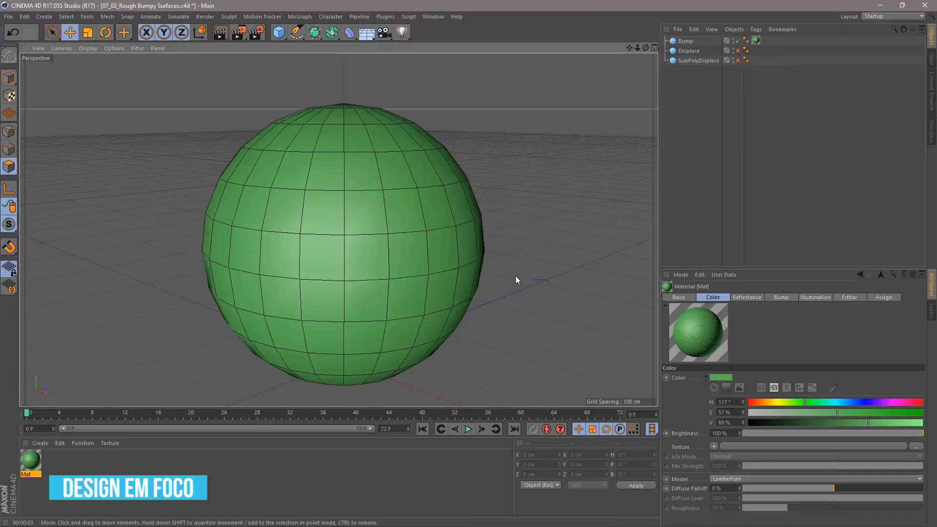
{"action": "left_click", "coordinate": [738, 41]}
{"action": "left_click", "coordinate": [738, 51]}
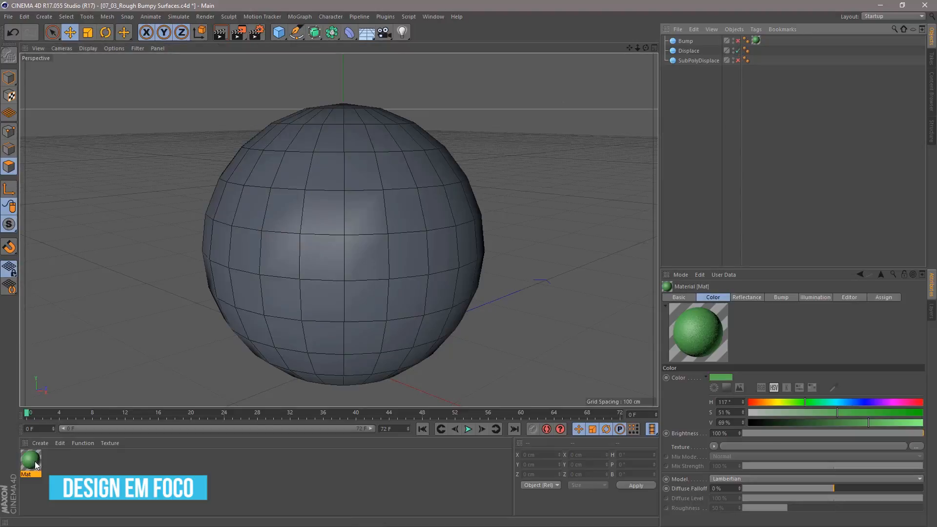
Duplicate the Mat material and rename the copy Displace.
{"action": "left_click_drag", "start_coordinate": [35, 465], "coordinate": [68, 462]}
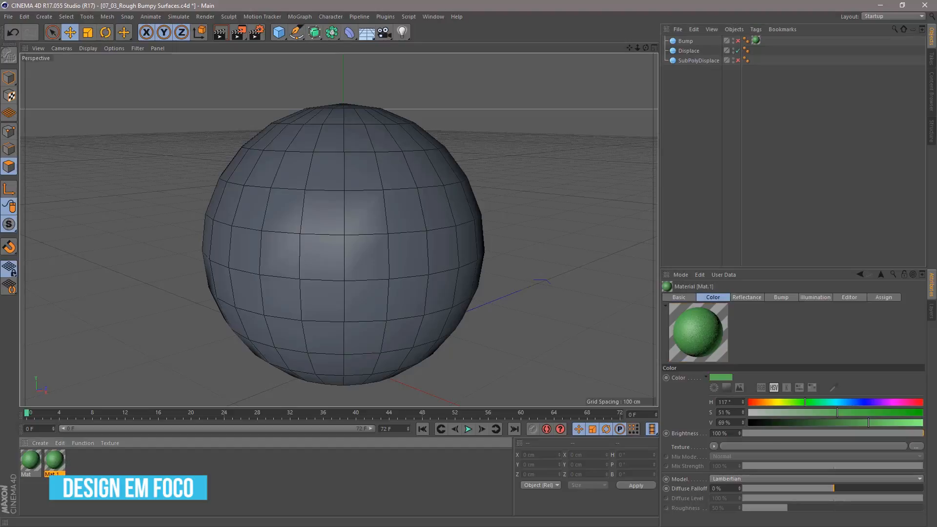
{"action": "right_click", "coordinate": [59, 461]}
{"action": "left_click", "coordinate": [87, 366]}
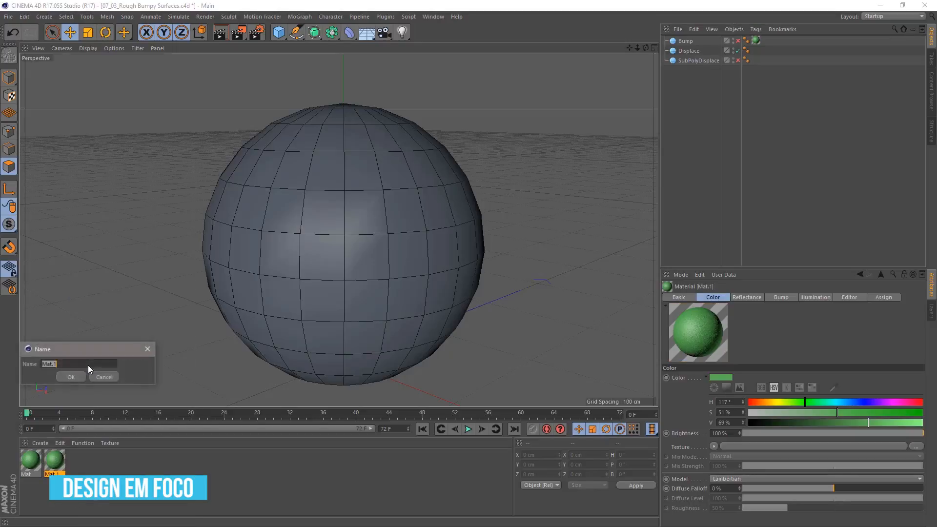
{"action": "type", "text": "Displace"}
{"action": "key", "text": "Return"}
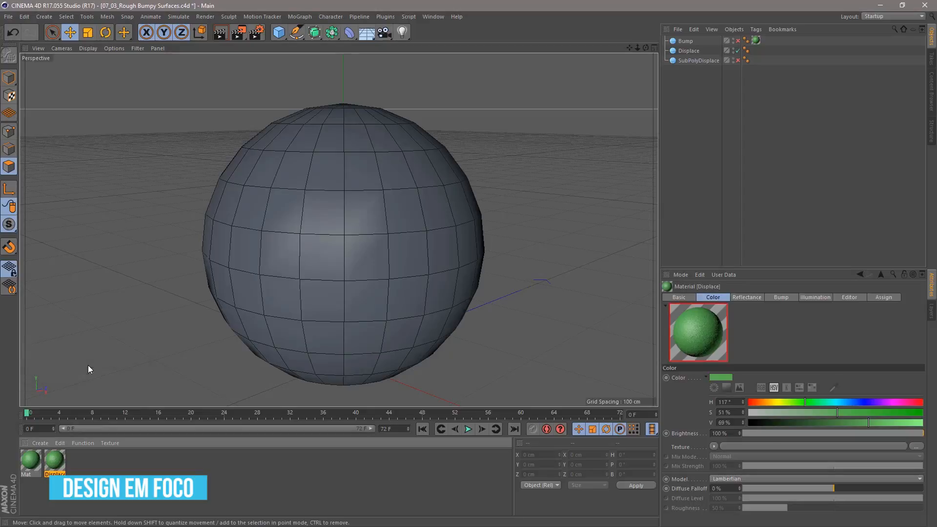
Enable the Displacement channel of the Displace material and copy the Noise texture from its Bump channel into it.
{"action": "double_click", "coordinate": [52, 463]}
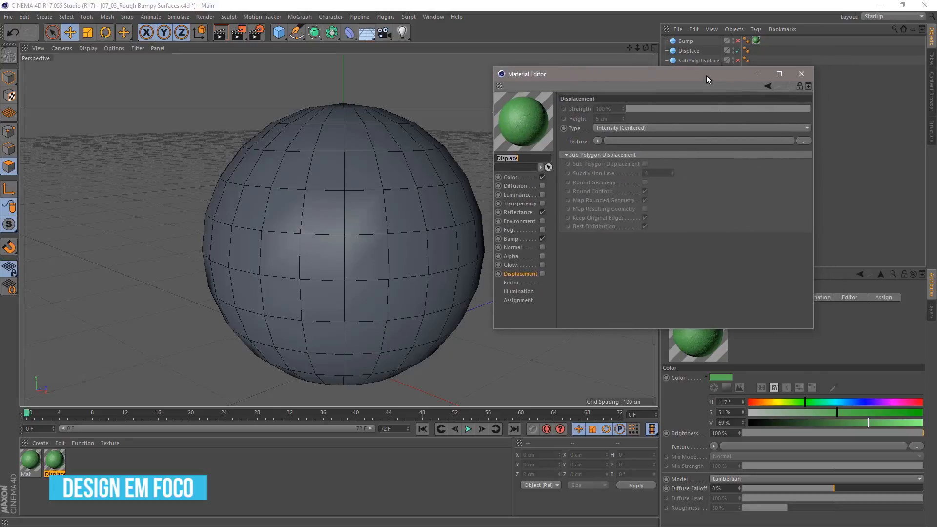
{"action": "left_click", "coordinate": [538, 279]}
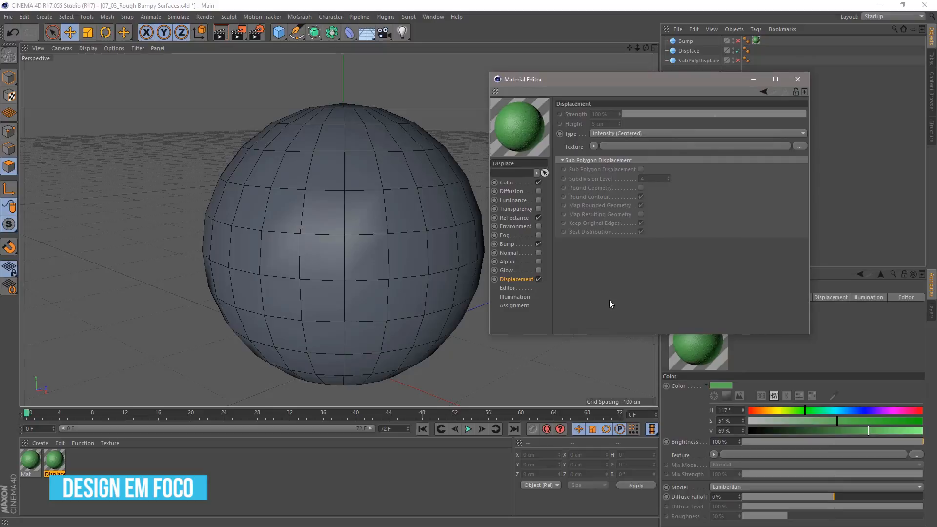
{"action": "left_click", "coordinate": [515, 244]}
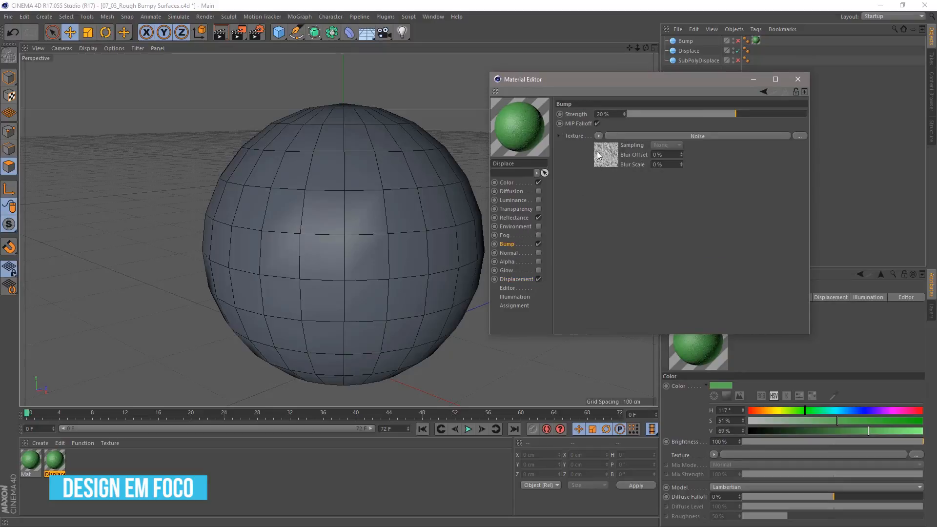
{"action": "left_click", "coordinate": [525, 279]}
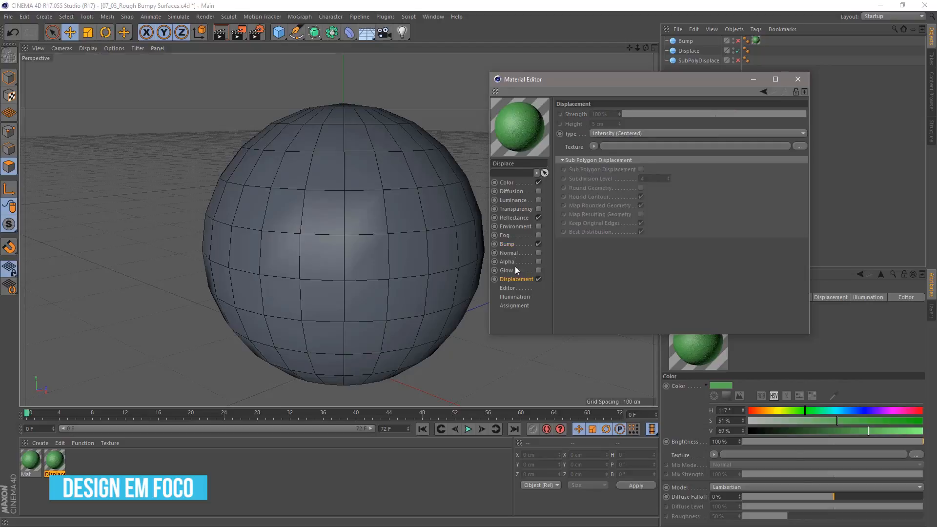
{"action": "left_click", "coordinate": [508, 243]}
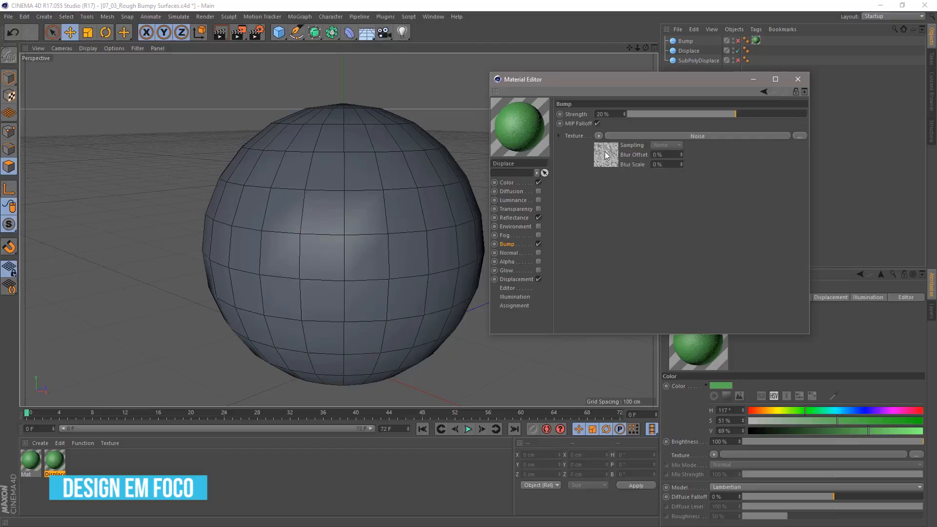
{"action": "left_click_drag", "start_coordinate": [606, 155], "coordinate": [519, 244]}
{"action": "left_click_drag", "start_coordinate": [518, 279], "coordinate": [634, 150]}
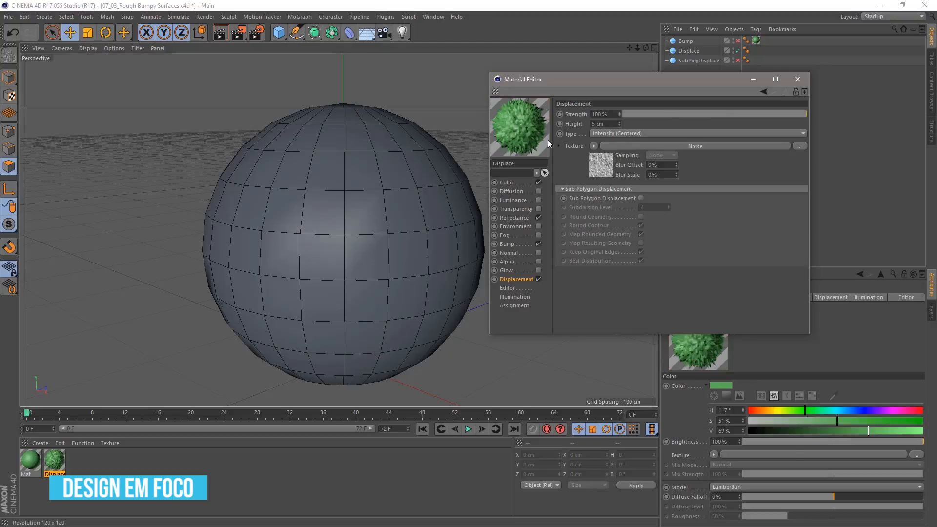
Examine the Displace material in a separate enlarged preview window, then close the preview and the Material Editor.
{"action": "right_click", "coordinate": [513, 119]}
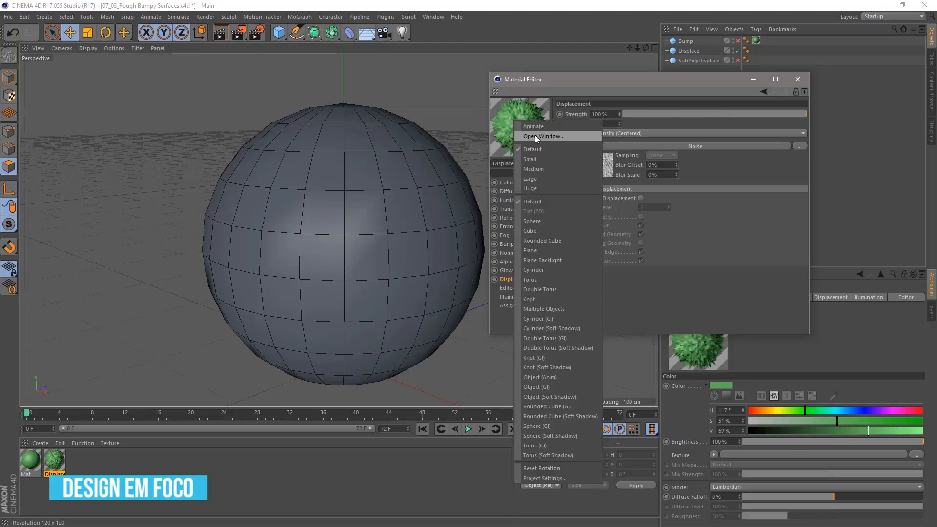
{"action": "left_click", "coordinate": [534, 135]}
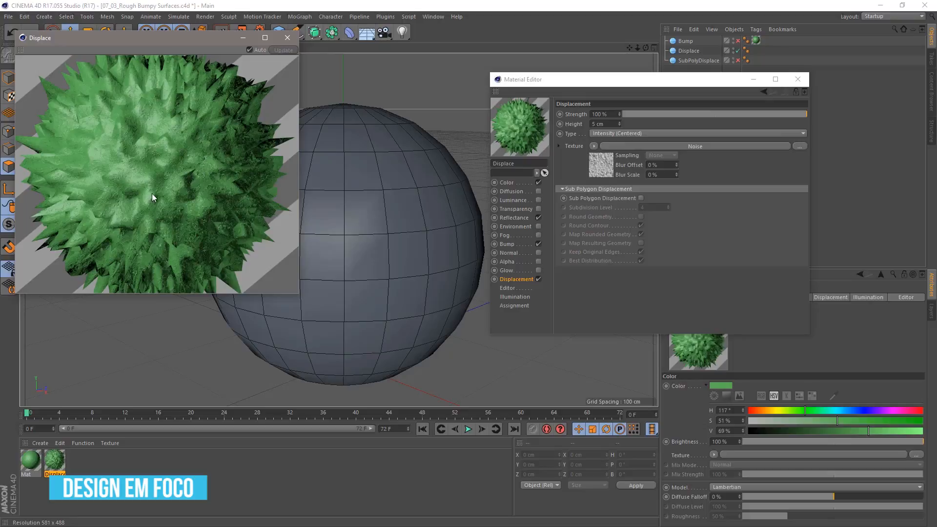
{"action": "left_click", "coordinate": [287, 37]}
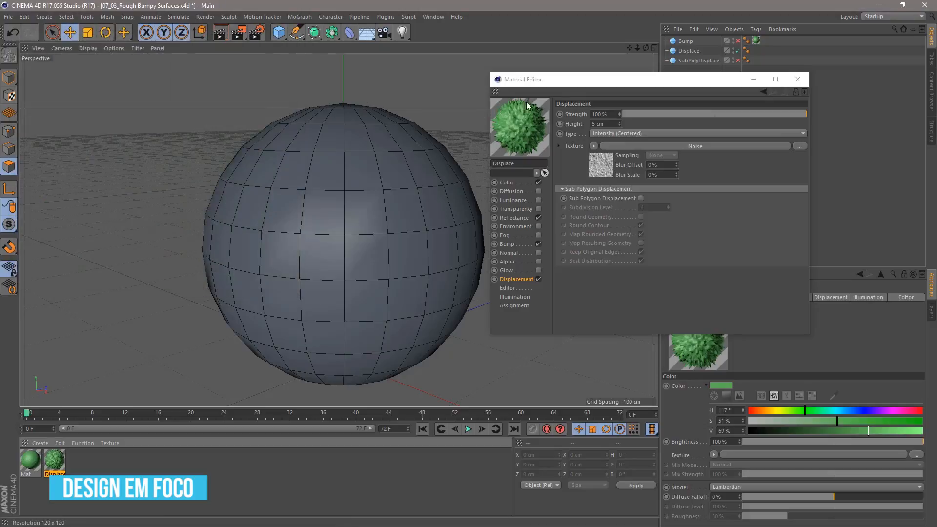
{"action": "left_click", "coordinate": [798, 80]}
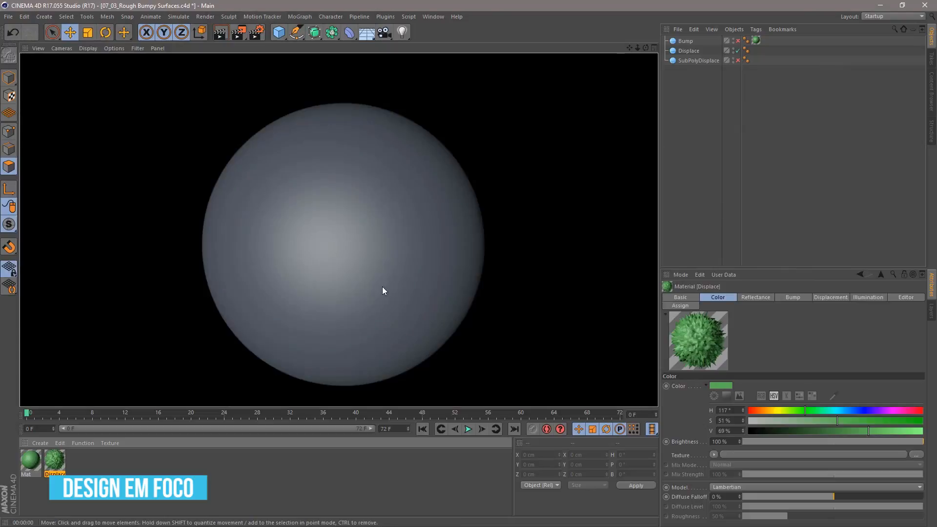
Apply the Displace material to the Displace sphere and render the view.
{"action": "left_click", "coordinate": [694, 128]}
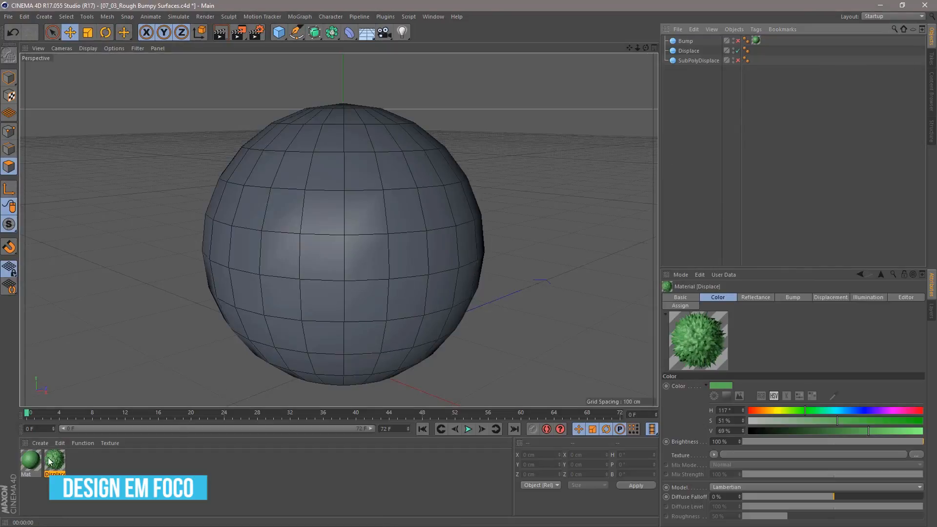
{"action": "left_click_drag", "start_coordinate": [51, 459], "coordinate": [711, 51]}
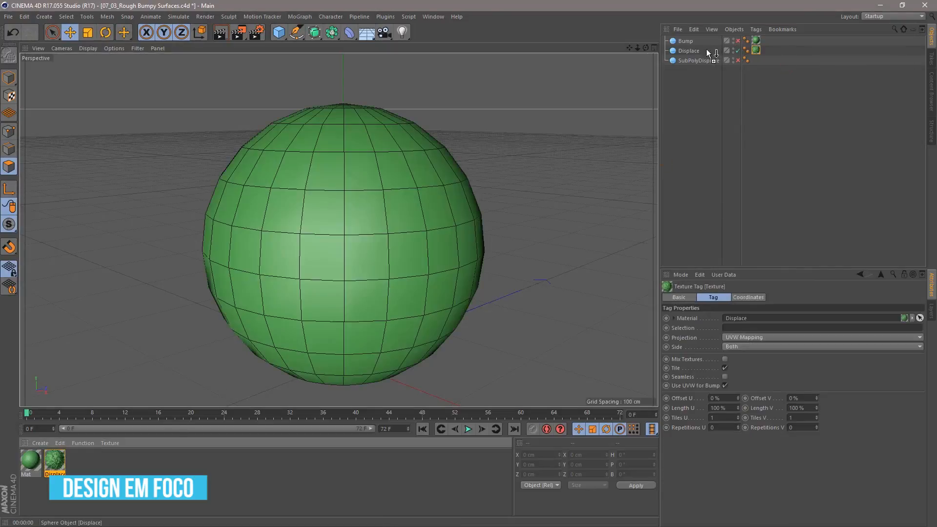
{"action": "left_click", "coordinate": [219, 37]}
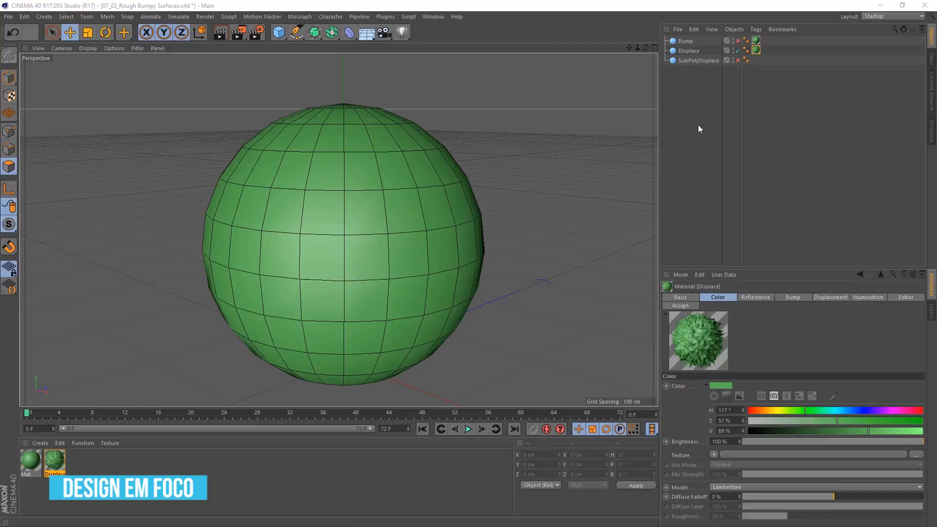
Turn off Render Perfect for the Displace sphere and render the view again.
{"action": "left_click", "coordinate": [698, 50]}
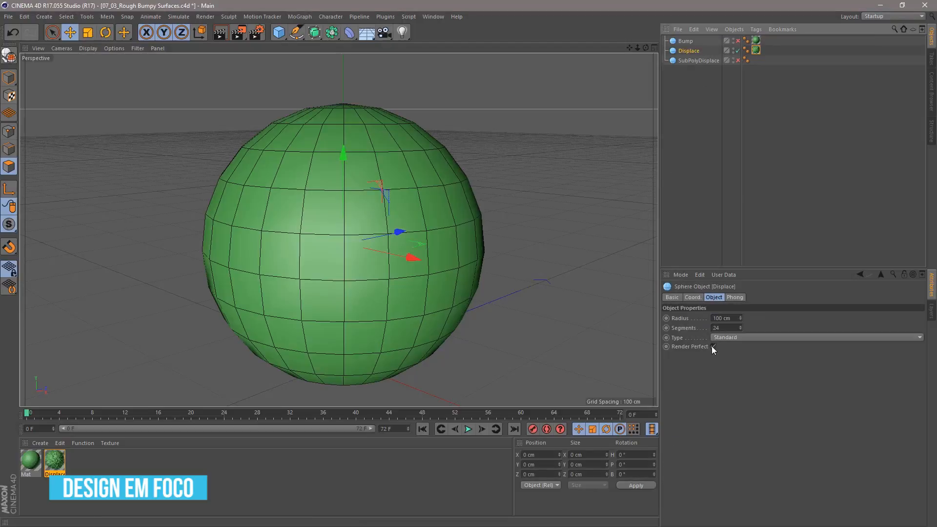
{"action": "left_click", "coordinate": [713, 347]}
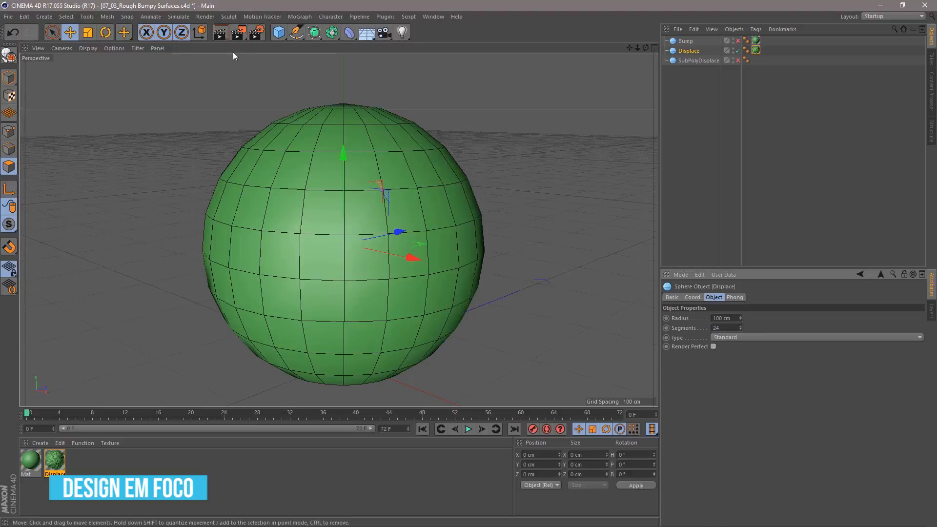
{"action": "left_click", "coordinate": [221, 32]}
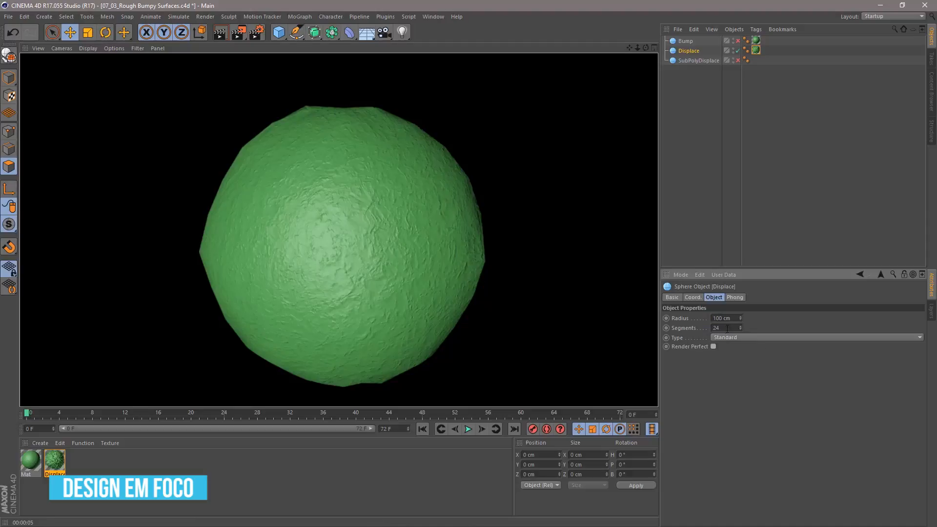
Raise the Displace sphere's segments to 71, render the view and look through the available sphere types, keeping Standard.
{"action": "left_click_drag", "start_coordinate": [740, 328], "coordinate": [750, 354]}
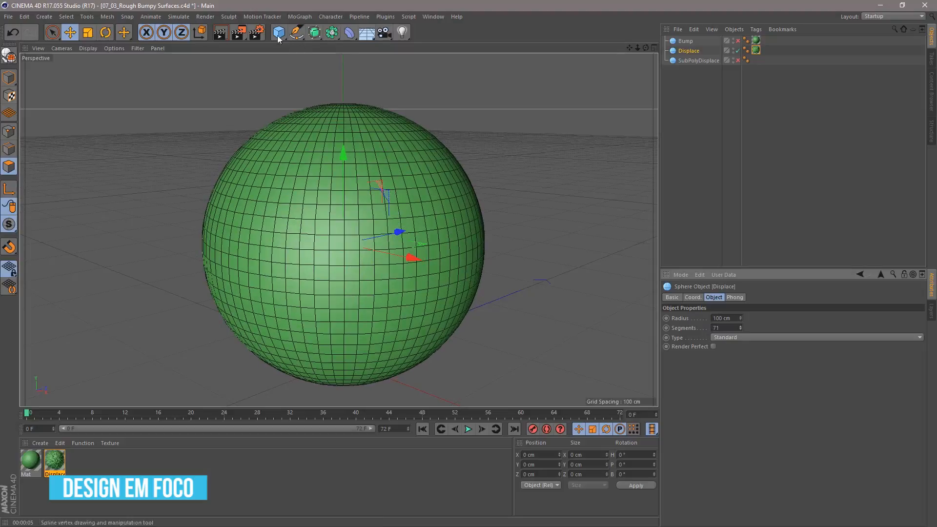
{"action": "left_click", "coordinate": [220, 32]}
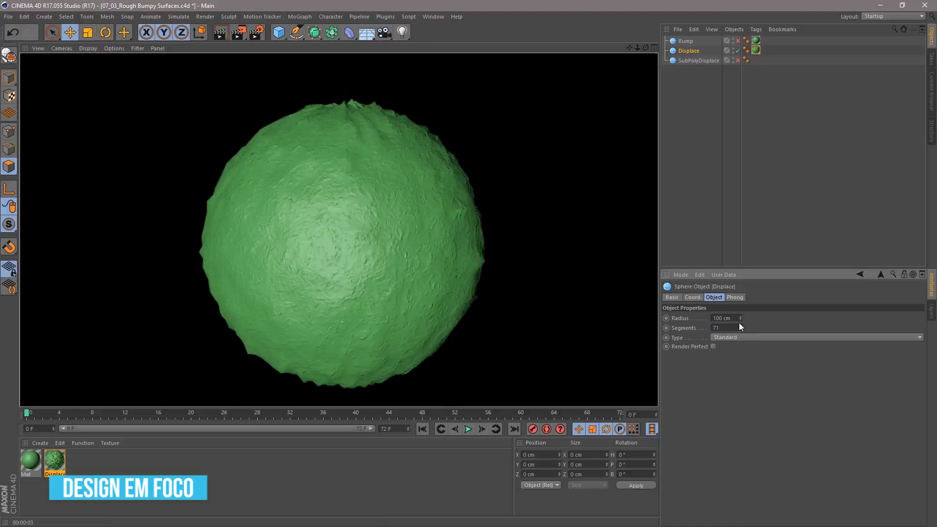
{"action": "left_click", "coordinate": [742, 337]}
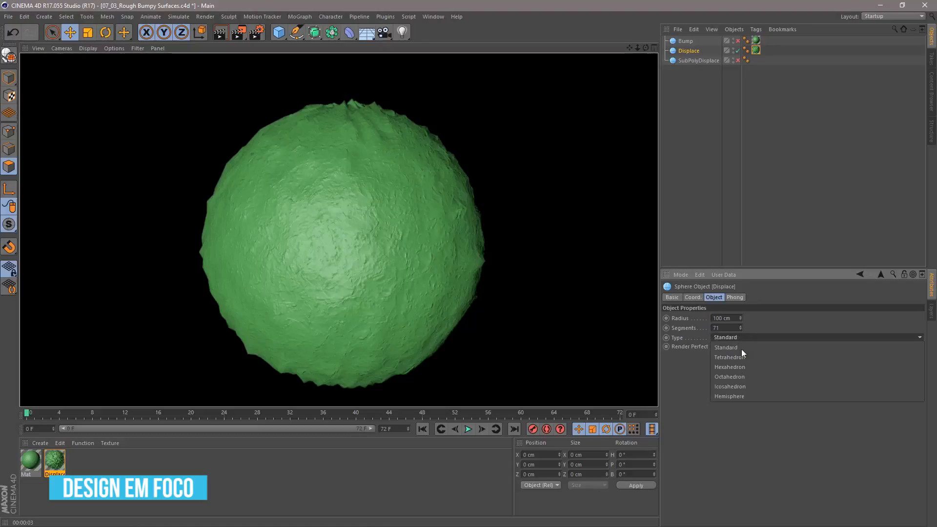
{"action": "left_click", "coordinate": [708, 423]}
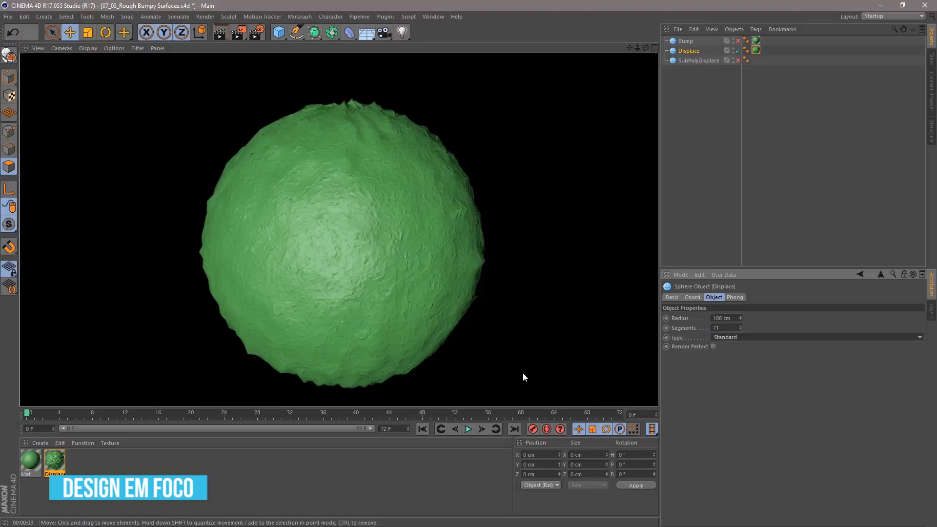
Turn on Render Perfect for the Displace sphere, render the view for comparison and return to the unrendered viewport.
{"action": "left_click", "coordinate": [713, 347]}
{"action": "left_click", "coordinate": [218, 38]}
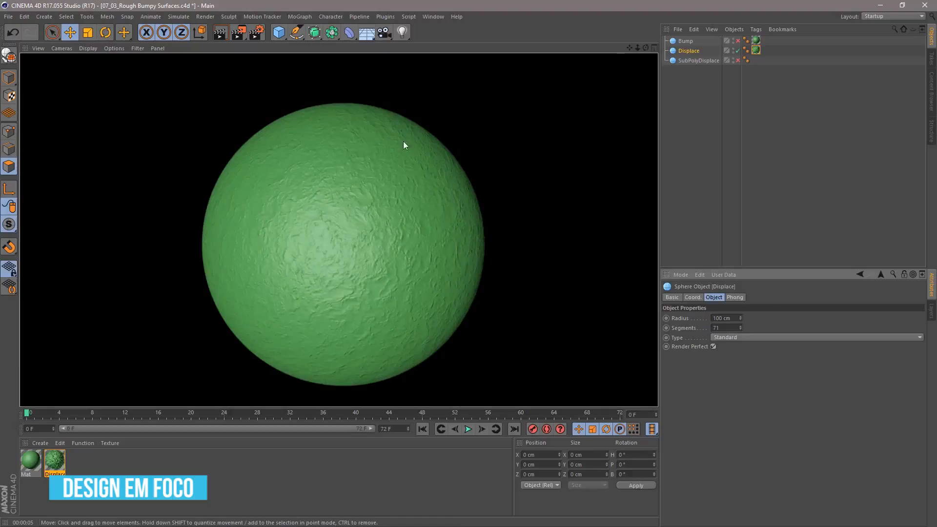
{"action": "left_click", "coordinate": [549, 266]}
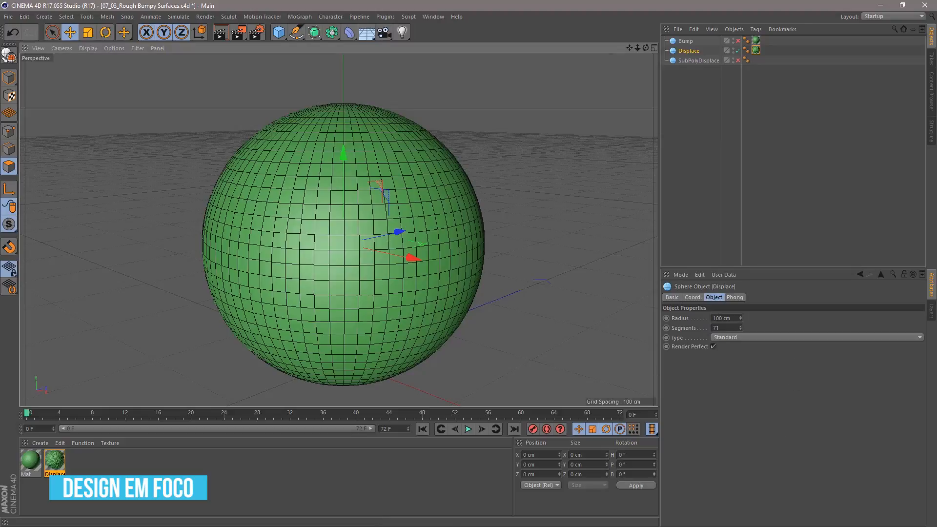
{"action": "left_click", "coordinate": [500, 249]}
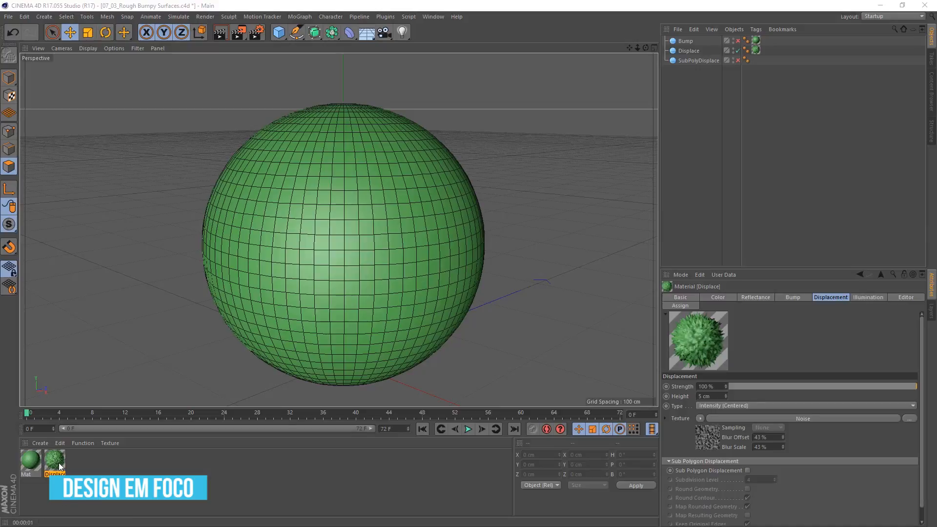
Duplicate the Displace material and rename the copy SubPoly.
{"action": "left_click_drag", "start_coordinate": [60, 467], "coordinate": [91, 474], "text": "ctrl"}
{"action": "double_click", "coordinate": [78, 473]}
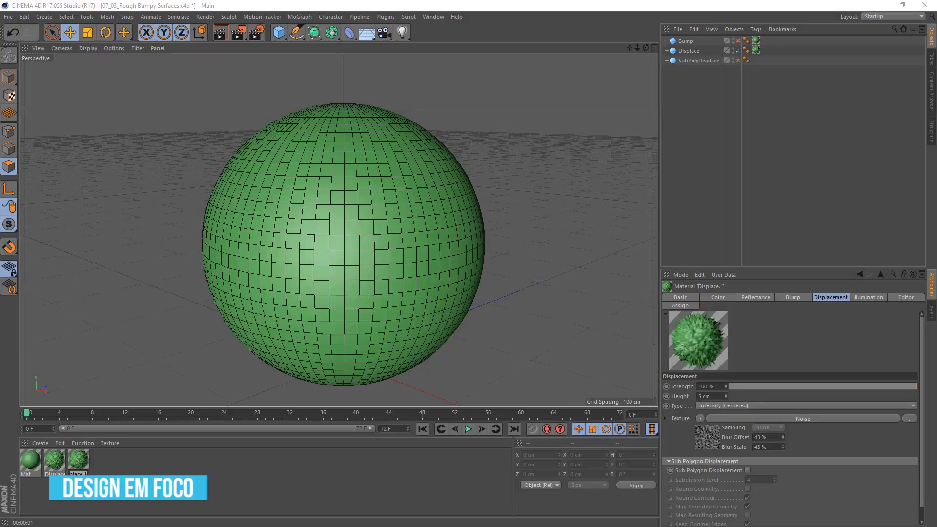
{"action": "type", "text": "SubP"}
{"action": "type", "text": "oly"}
{"action": "key", "text": "Return"}
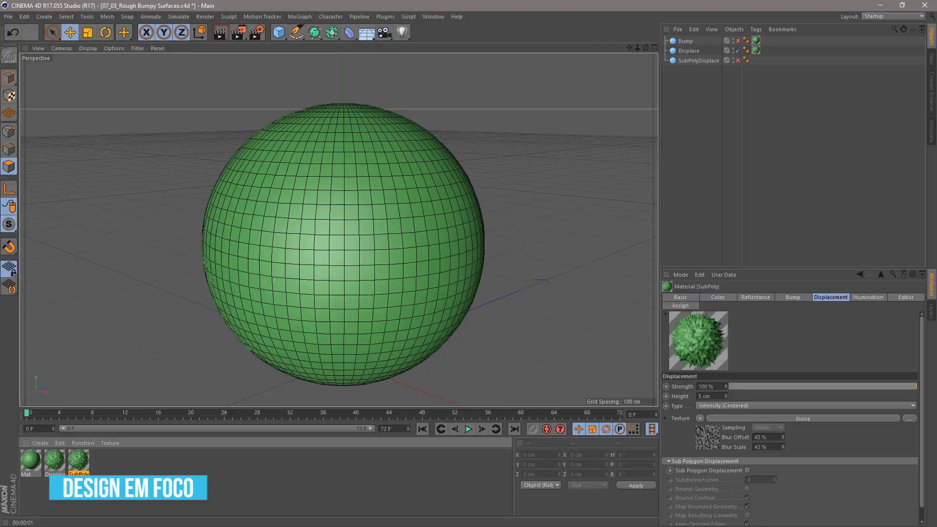
Disable the Displace sphere, enable the SubPolyDisplace sphere and apply the SubPoly material to it.
{"action": "left_click", "coordinate": [737, 51]}
{"action": "left_click", "coordinate": [738, 60]}
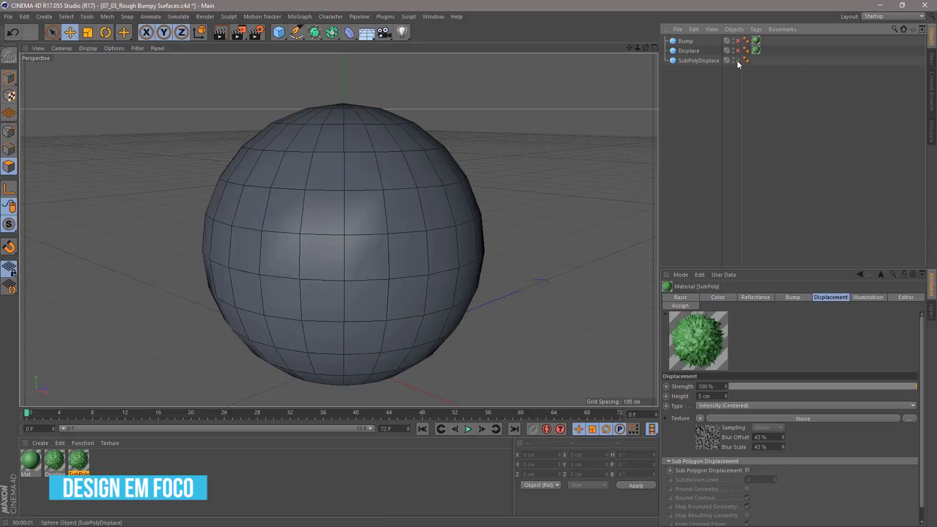
{"action": "left_click", "coordinate": [698, 61]}
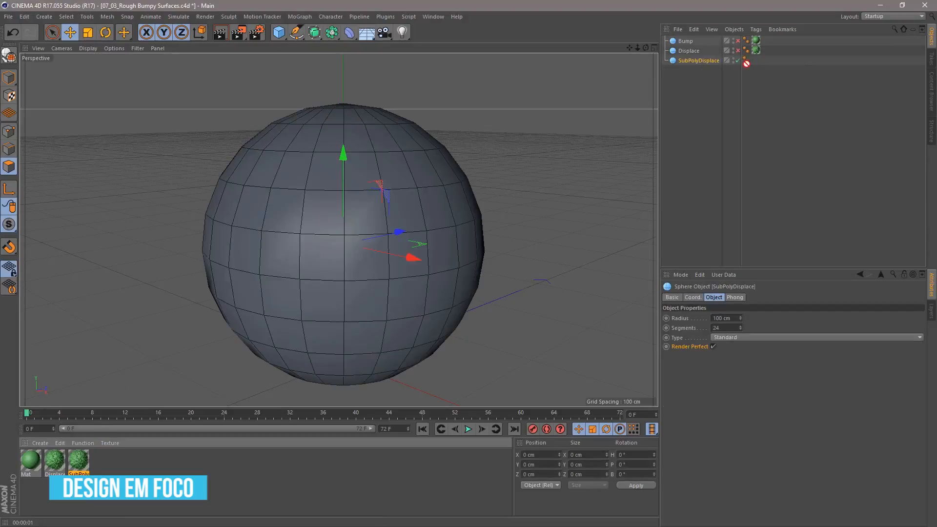
{"action": "left_click_drag", "start_coordinate": [709, 60], "coordinate": [710, 61]}
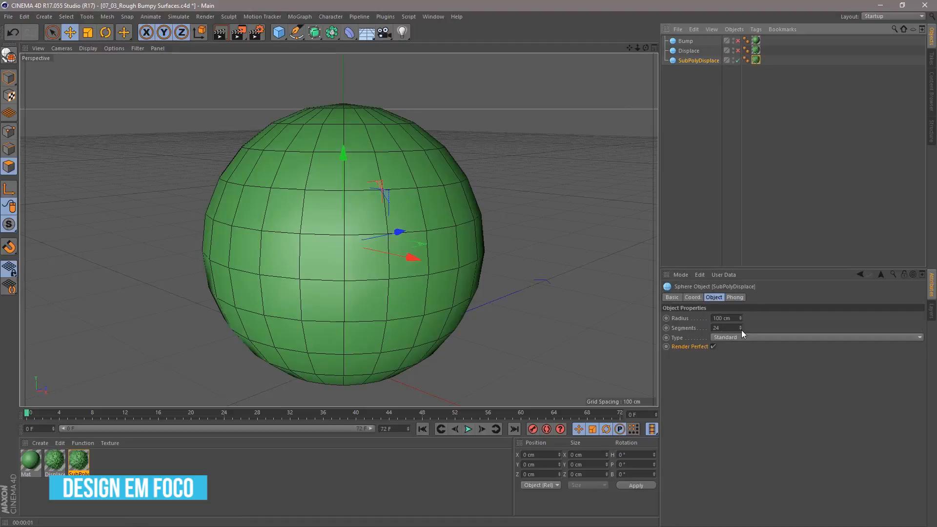
Set the SubPolyDisplace sphere's segments to 120 and turn off Render Perfect.
{"action": "double_click", "coordinate": [718, 328]}
{"action": "type", "text": "1"}
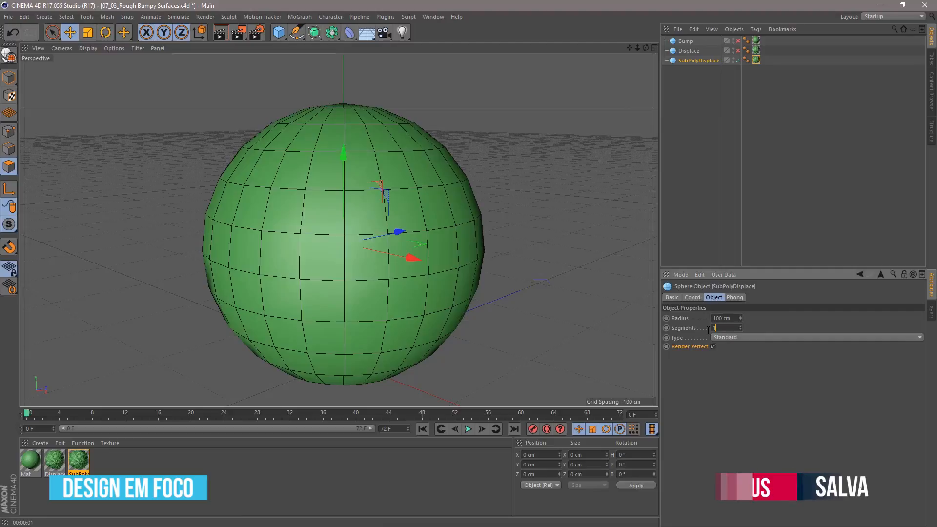
{"action": "type", "text": "20"}
{"action": "key", "text": "Return"}
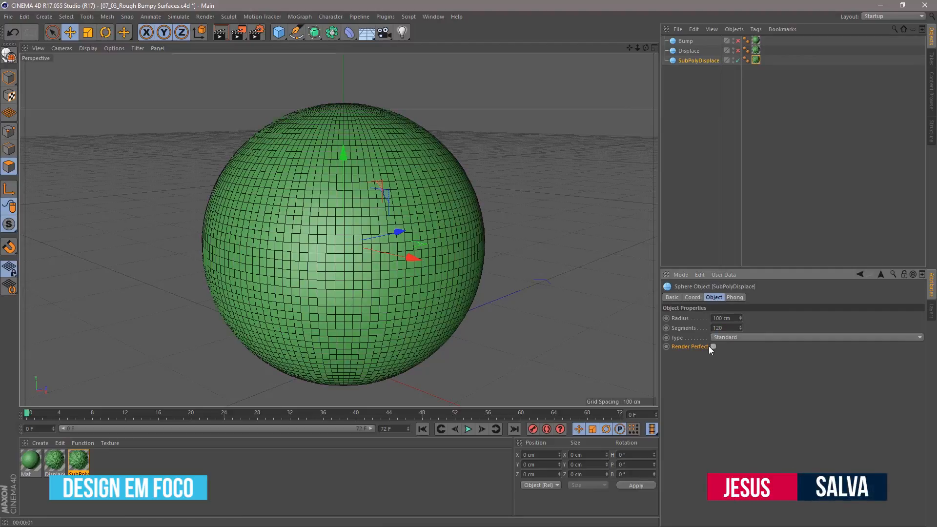
Enable Sub Polygon Displacement in the SubPoly material's Displacement channel and render the view.
{"action": "double_click", "coordinate": [756, 60]}
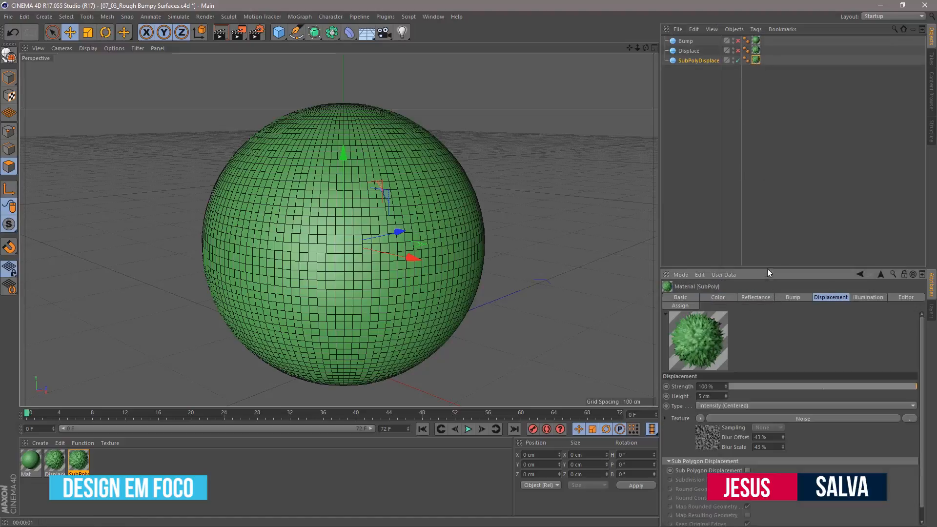
{"action": "left_click_drag", "start_coordinate": [767, 268], "coordinate": [780, 171]}
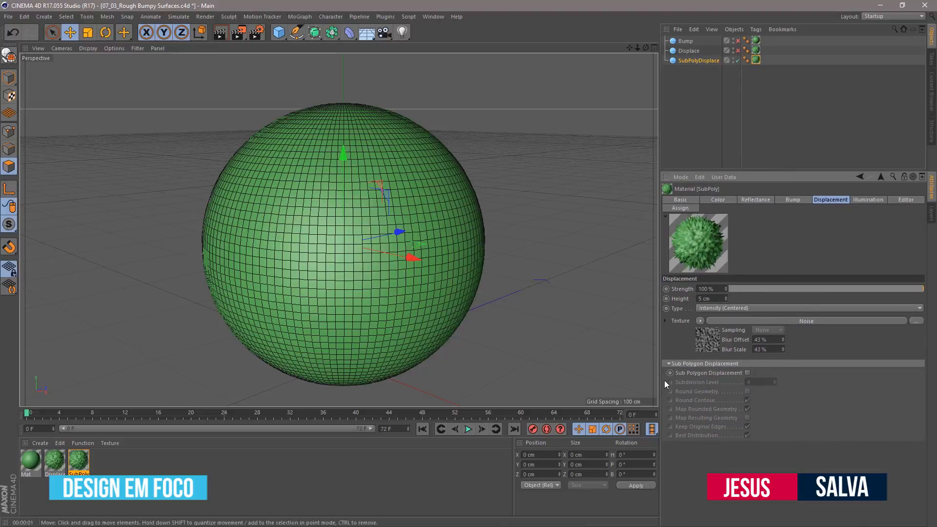
{"action": "left_click", "coordinate": [747, 373]}
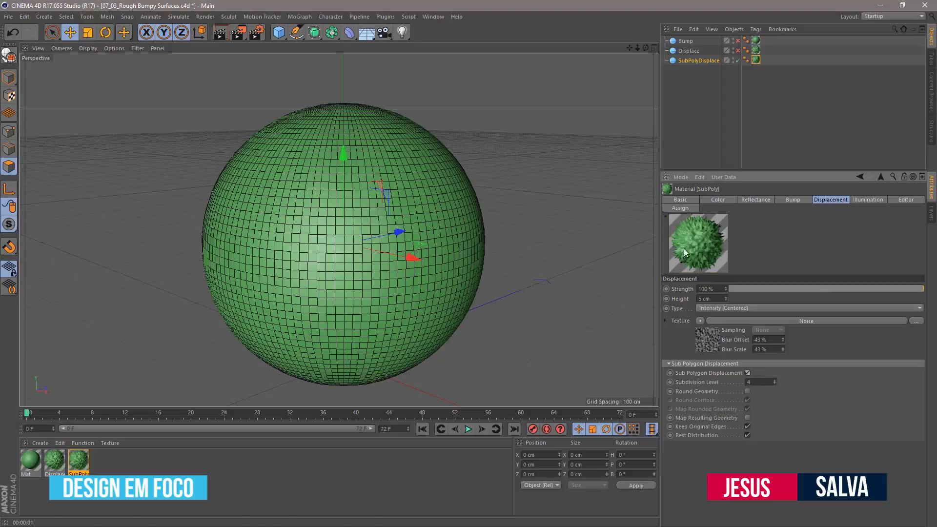
{"action": "left_click", "coordinate": [221, 35]}
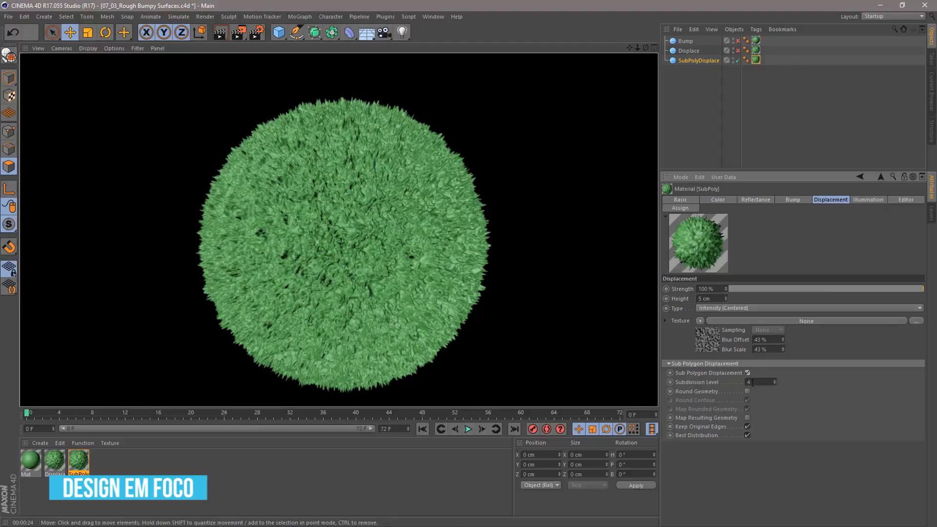
Try lowering the SubPoly material's Subdivision Level to 1 and raising it to 7.
{"action": "left_click", "coordinate": [775, 381]}
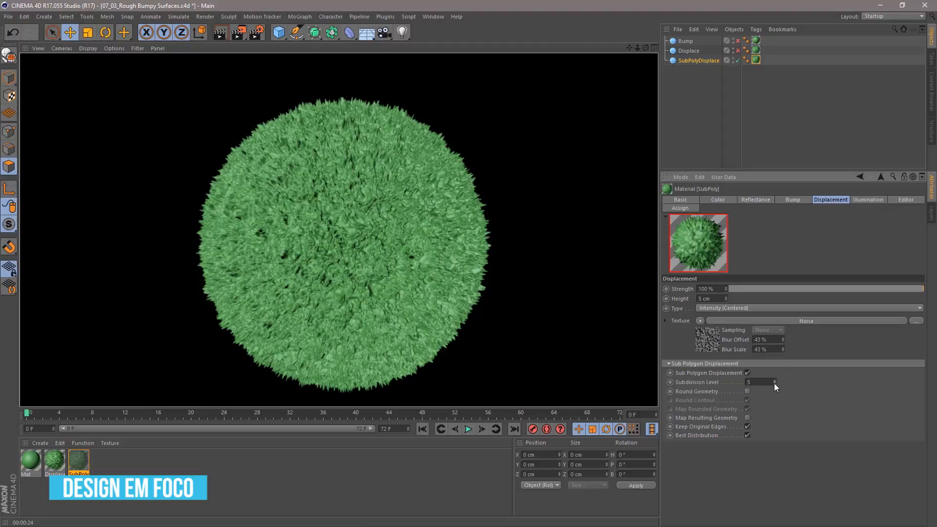
{"action": "left_click", "coordinate": [774, 384]}
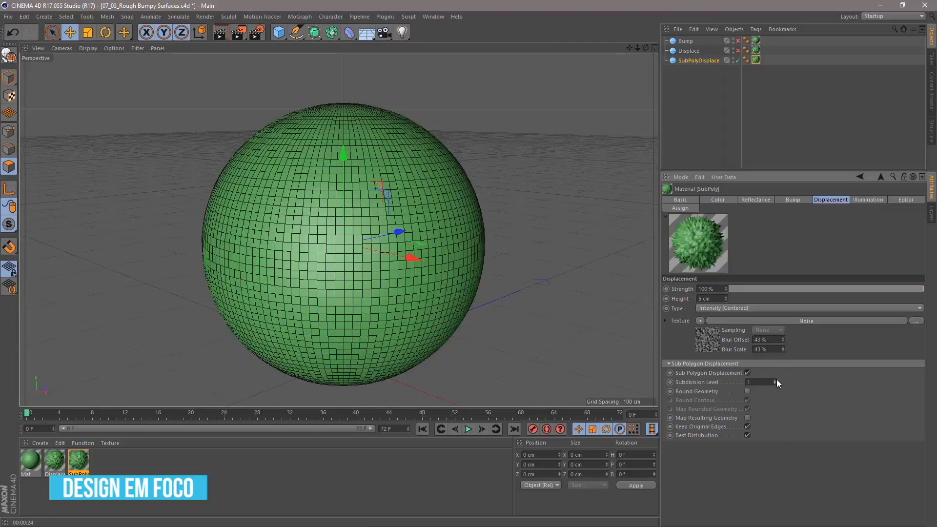
{"action": "left_click", "coordinate": [774, 381]}
{"action": "left_click", "coordinate": [774, 381]}
{"action": "left_click", "coordinate": [774, 380]}
{"action": "left_click", "coordinate": [774, 381]}
{"action": "left_click", "coordinate": [774, 381]}
{"action": "left_click", "coordinate": [774, 380]}
Try rendering the view with the SubPoly material at Subdivision Level 7, stopping and restarting the render.
{"action": "left_click", "coordinate": [224, 36]}
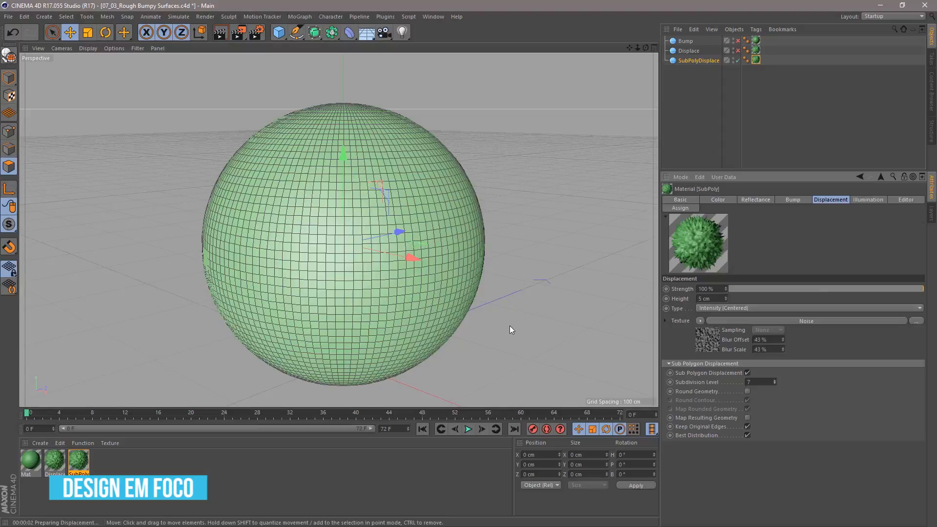
{"action": "left_click", "coordinate": [540, 341]}
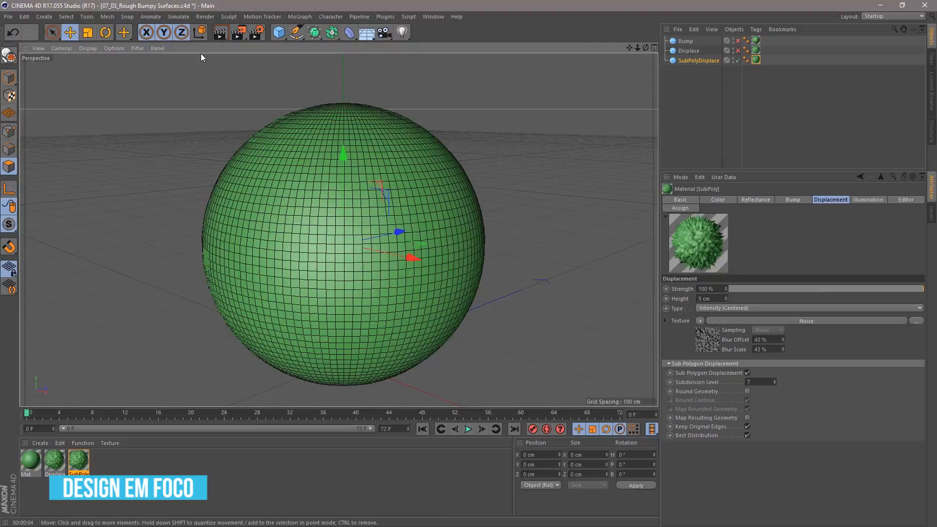
{"action": "left_click", "coordinate": [220, 32]}
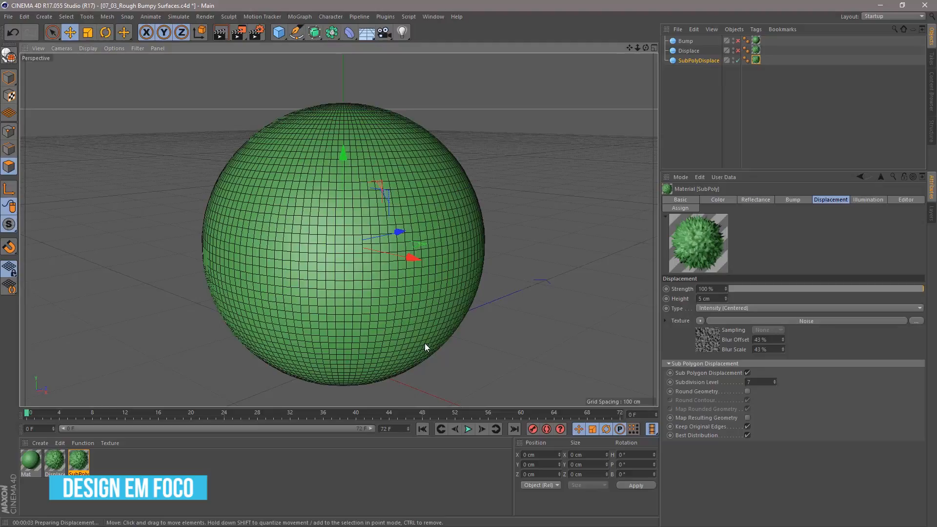
{"action": "left_click", "coordinate": [223, 33]}
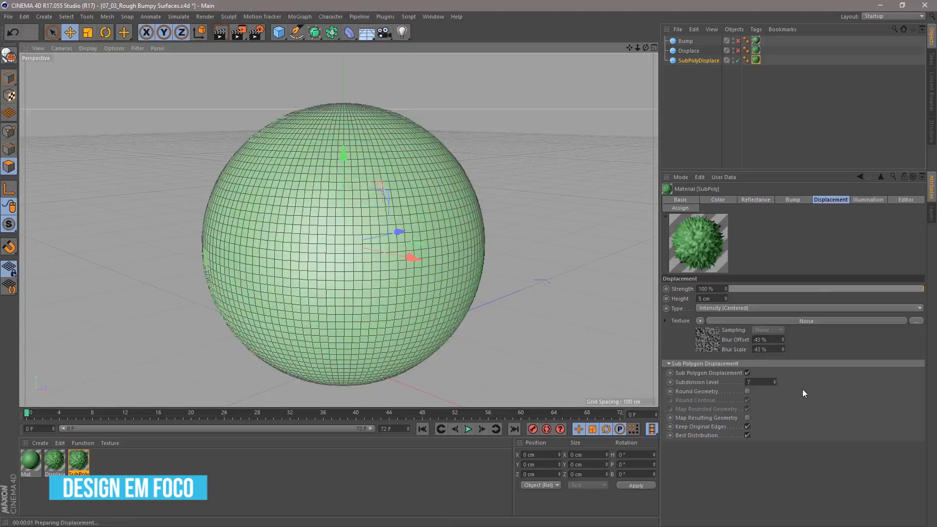
Set the SubPoly material's Subdivision Level to 3.
{"action": "left_click", "coordinate": [774, 385]}
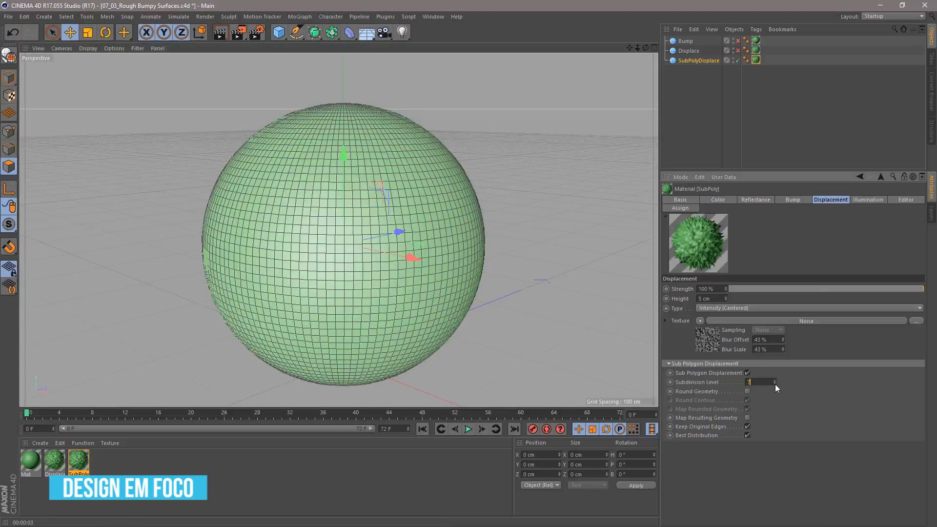
{"action": "left_click", "coordinate": [774, 384]}
{"action": "left_click", "coordinate": [775, 385]}
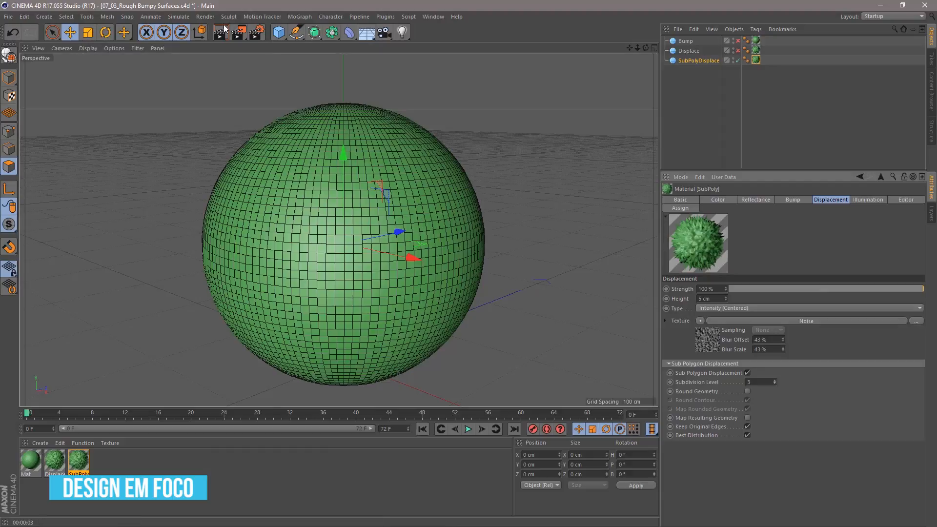